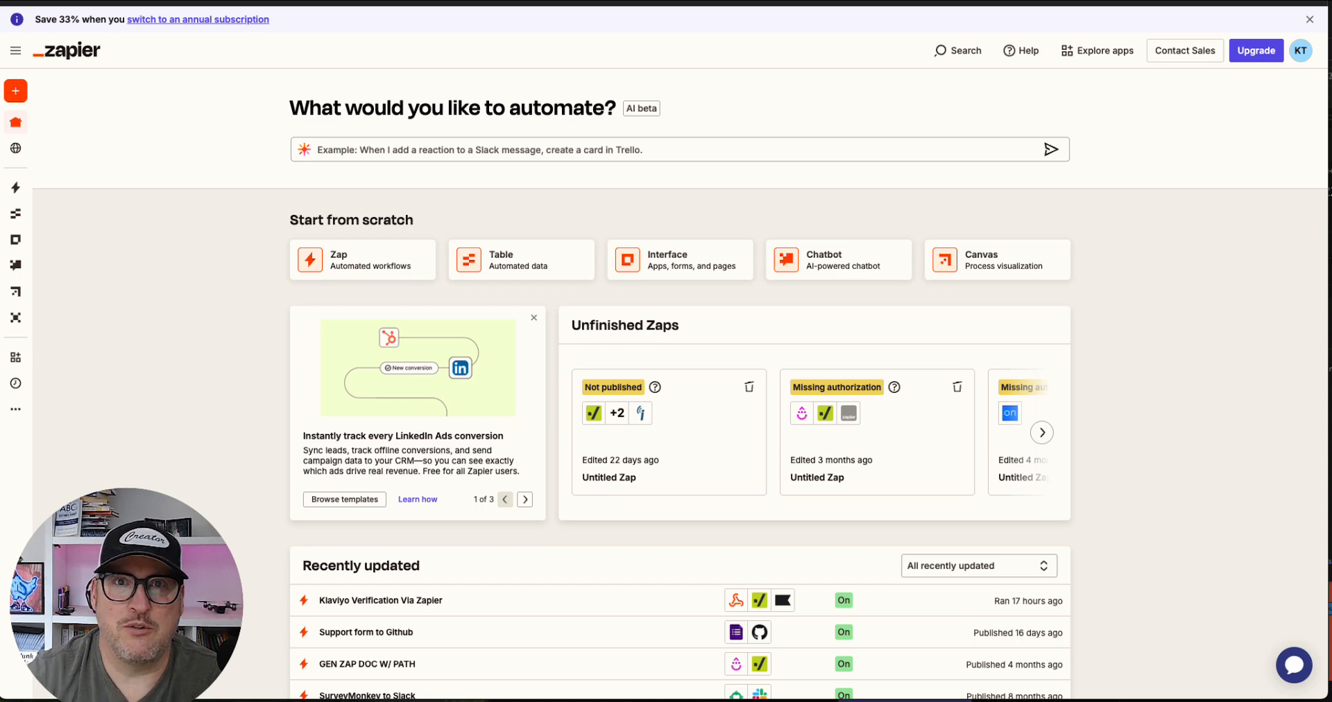
Open the Zaps list and create a new Zap
mouse_move(21, 105)
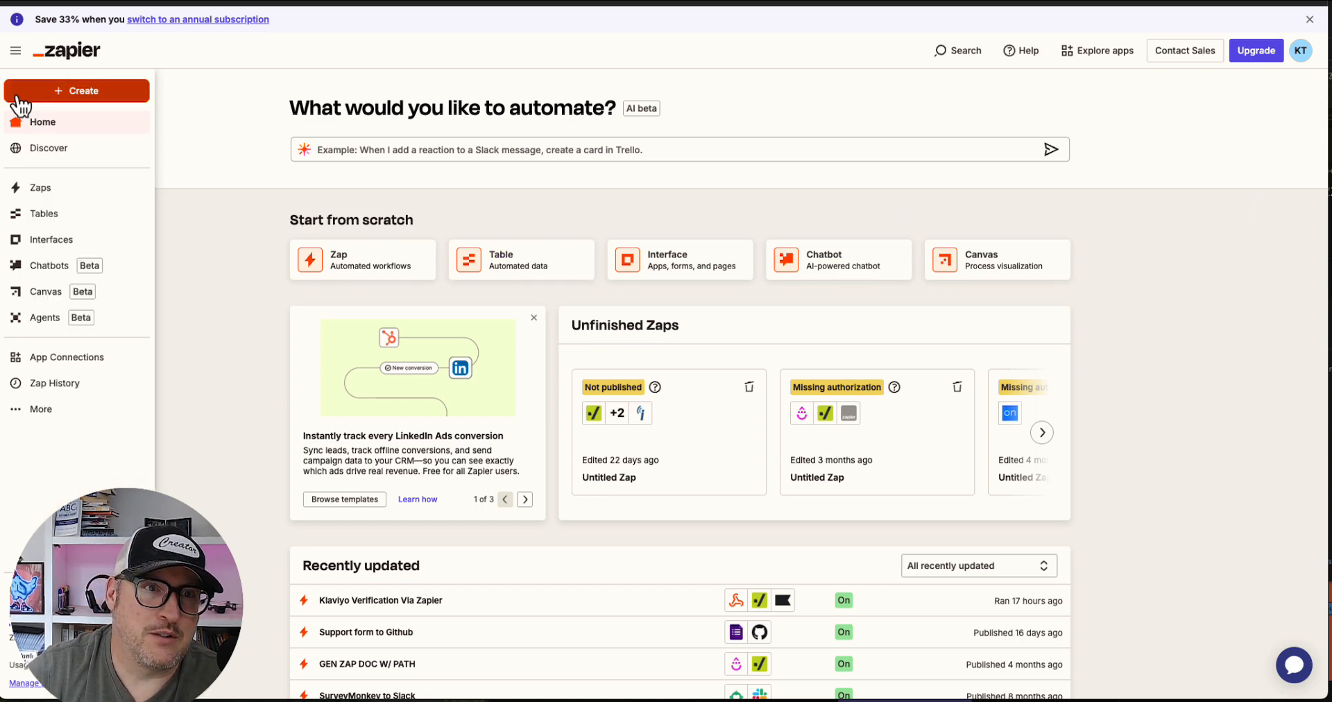
click(40, 189)
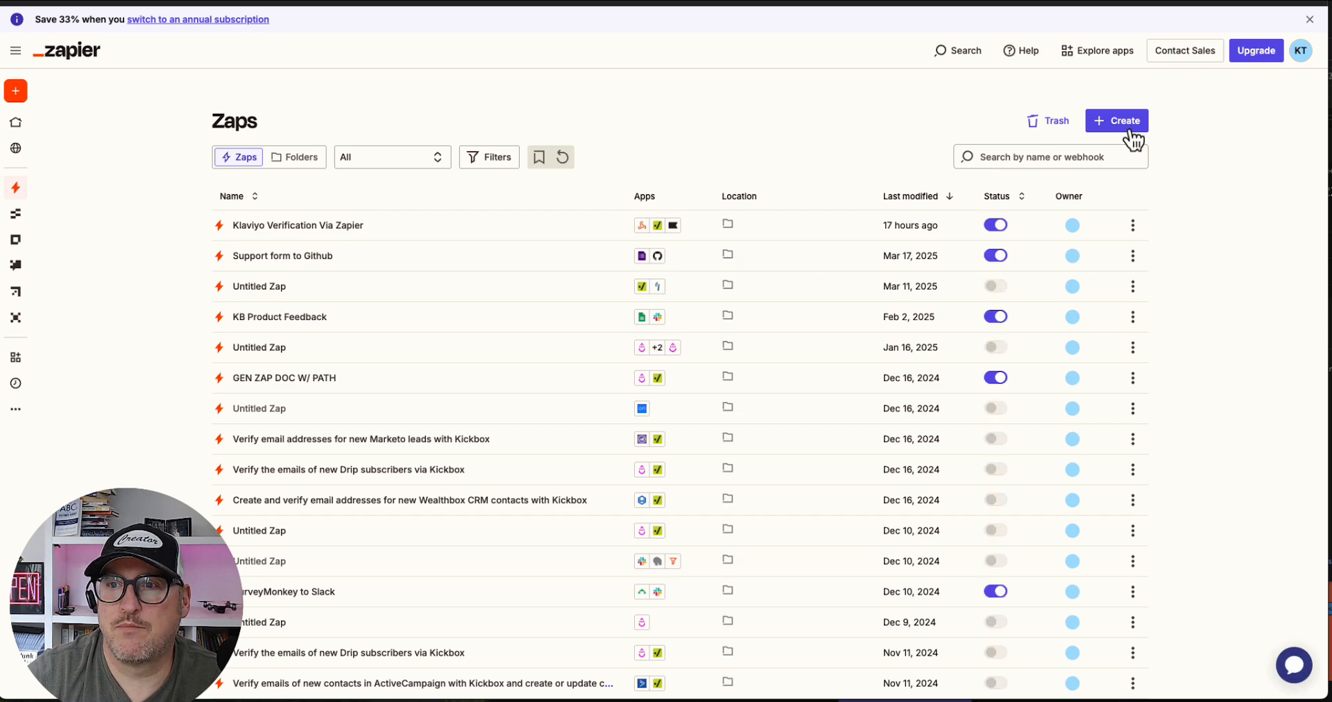
click(1133, 139)
click(1079, 158)
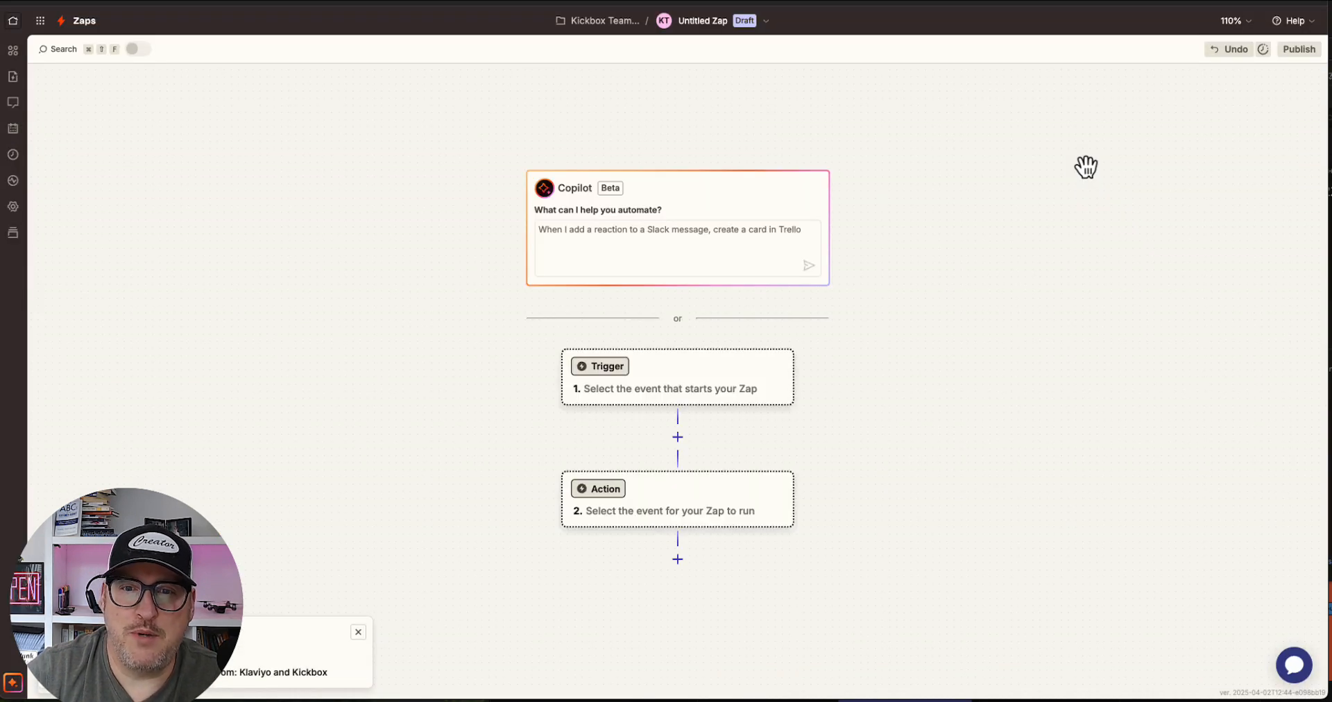
Set the Zap's trigger to Webhooks by Zapier with the Catch Hook event and continue
click(625, 368)
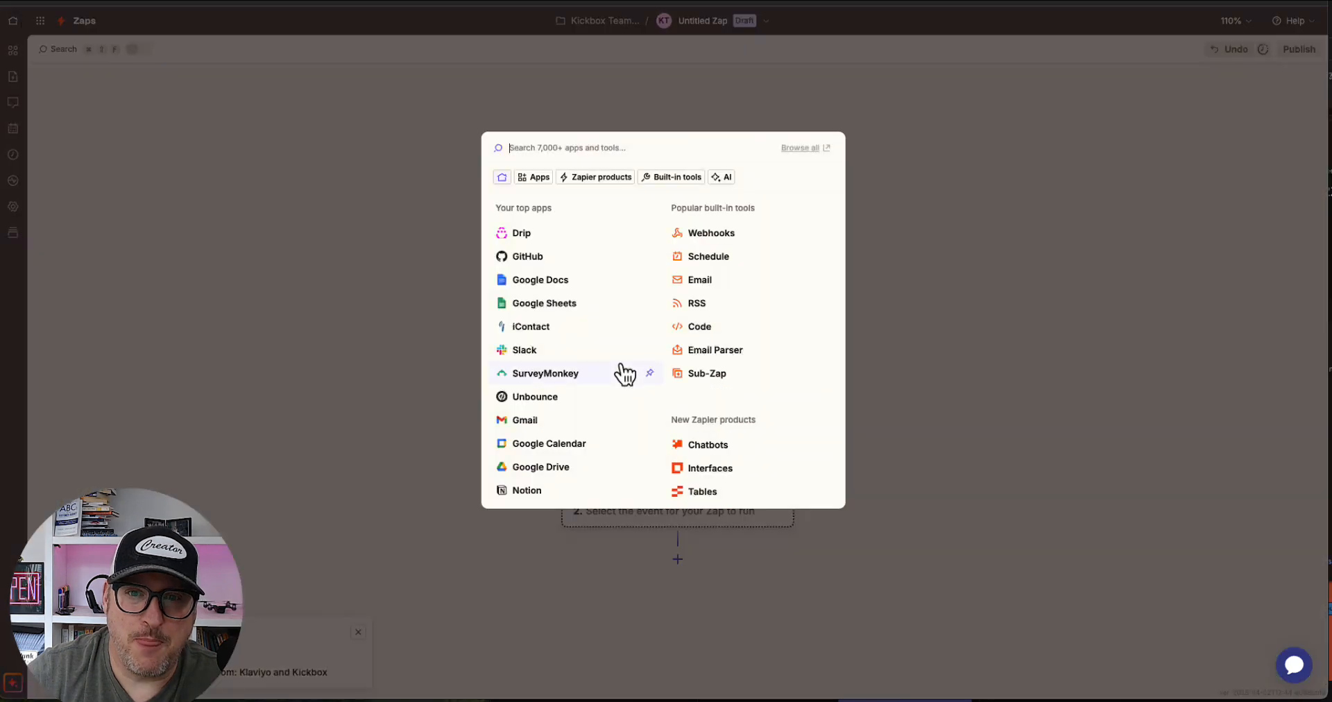
click(706, 236)
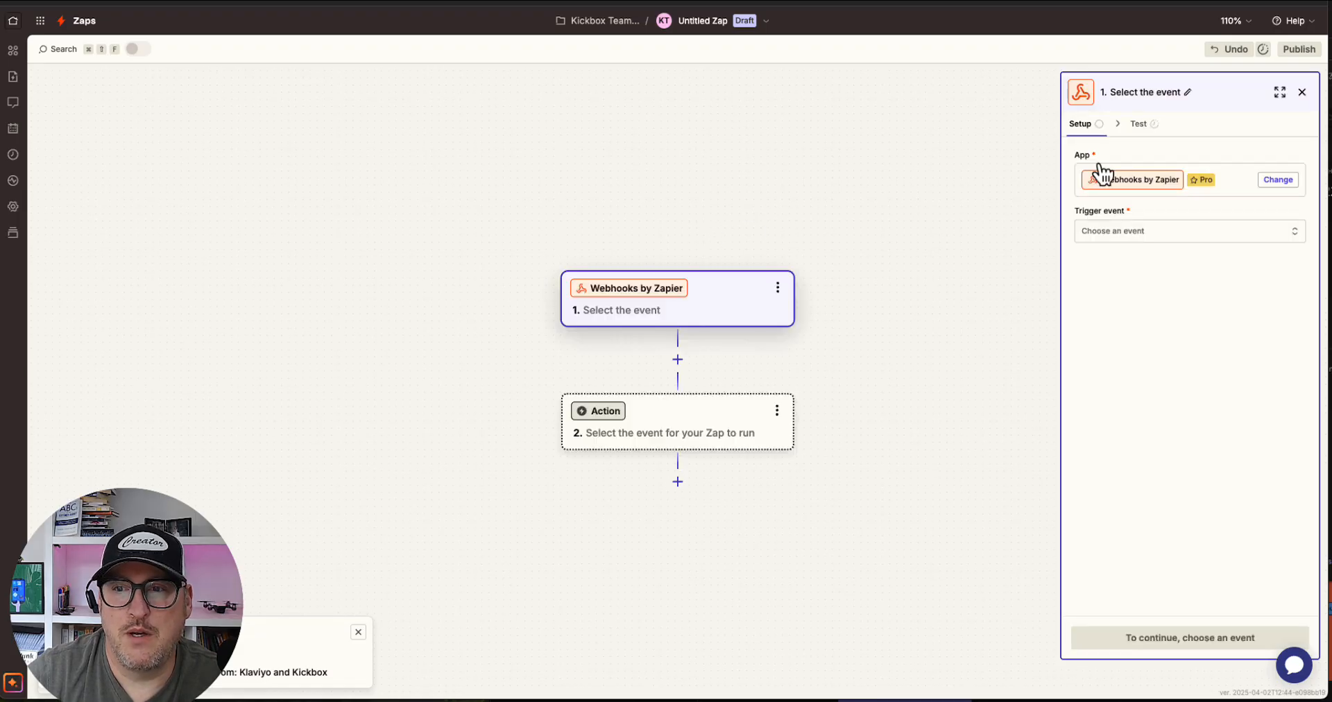
click(1106, 232)
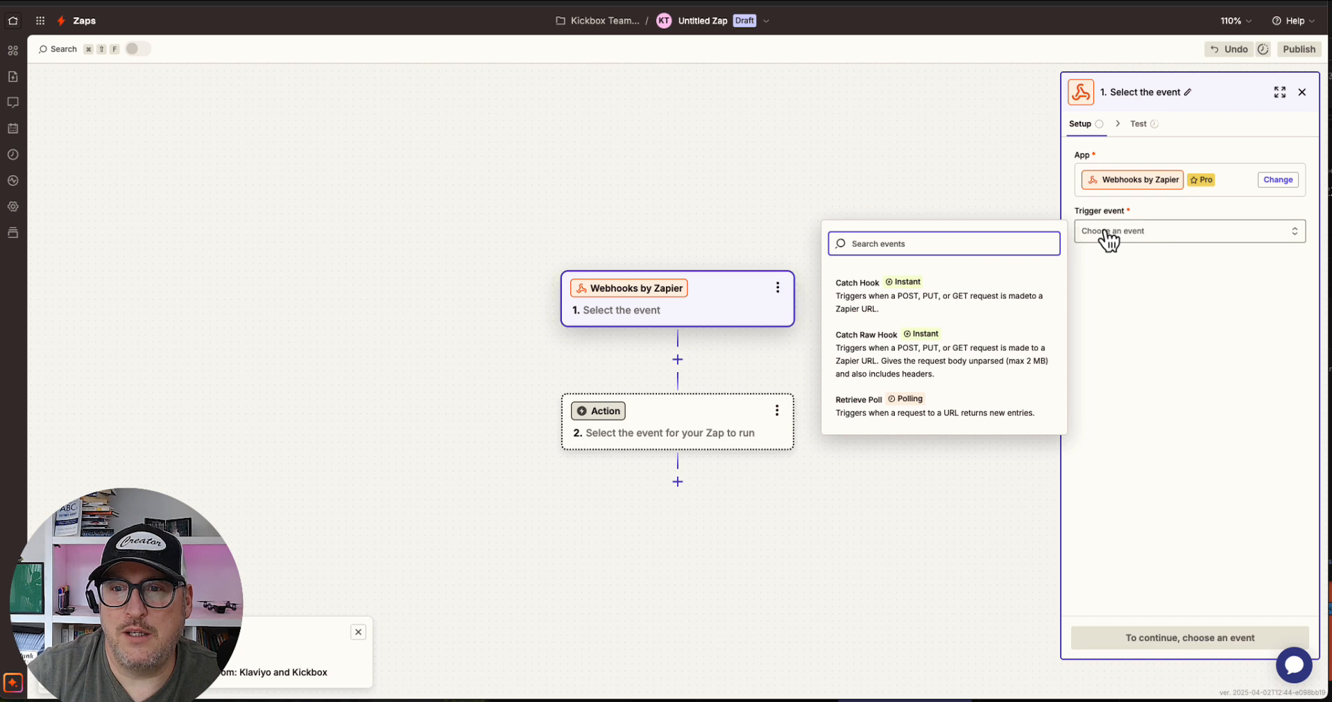
click(914, 304)
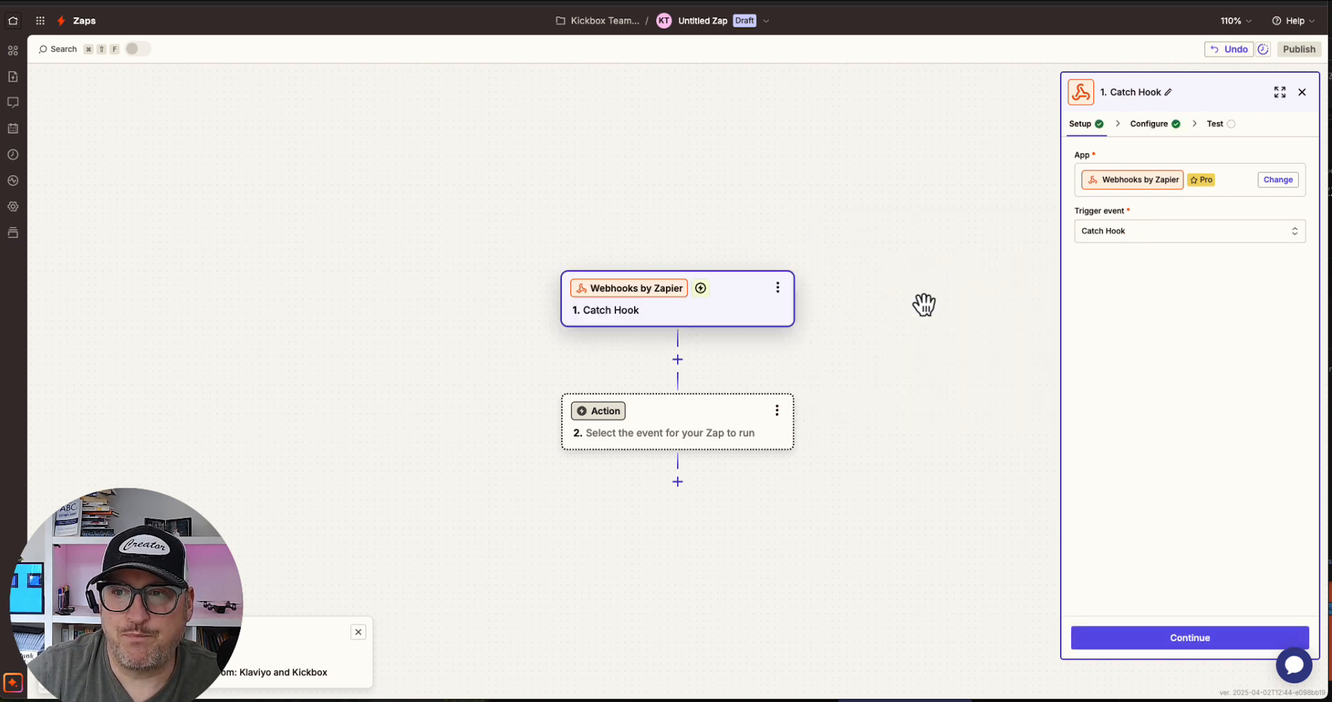
click(1190, 638)
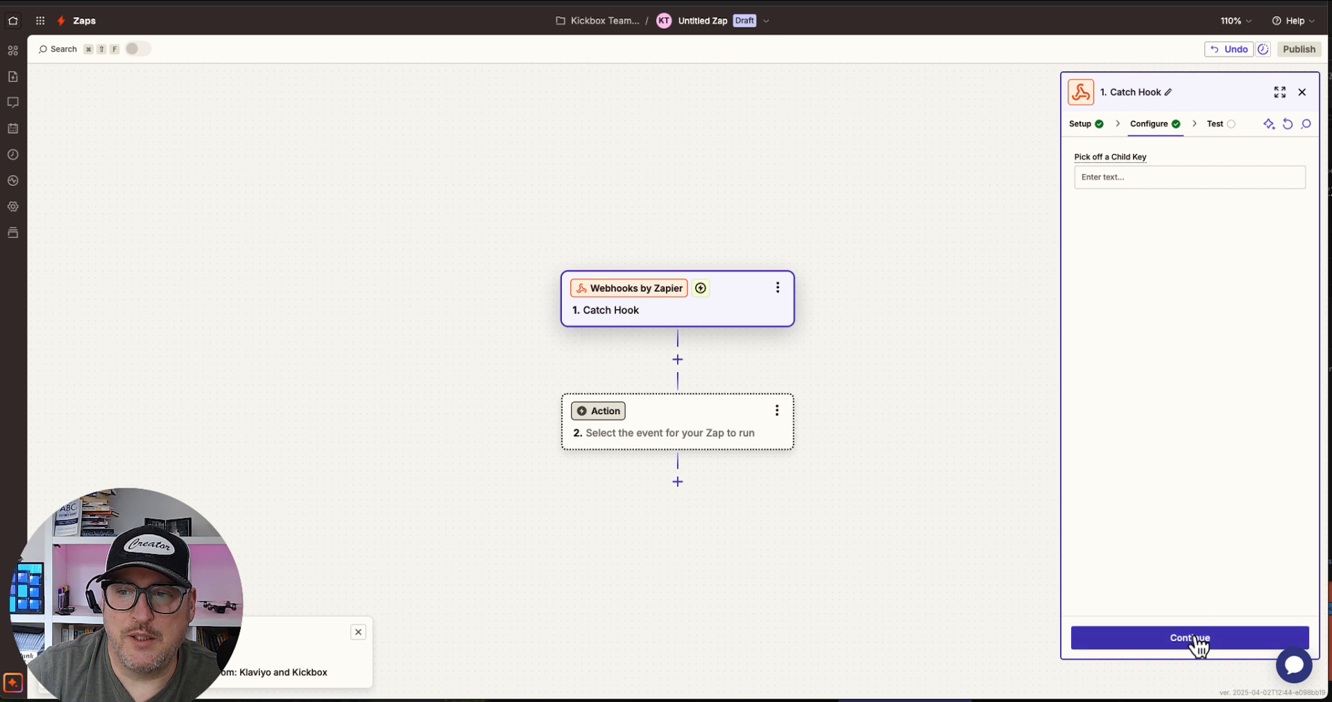
Continue past the child key configuration and copy the generated webhook URL
click(1194, 638)
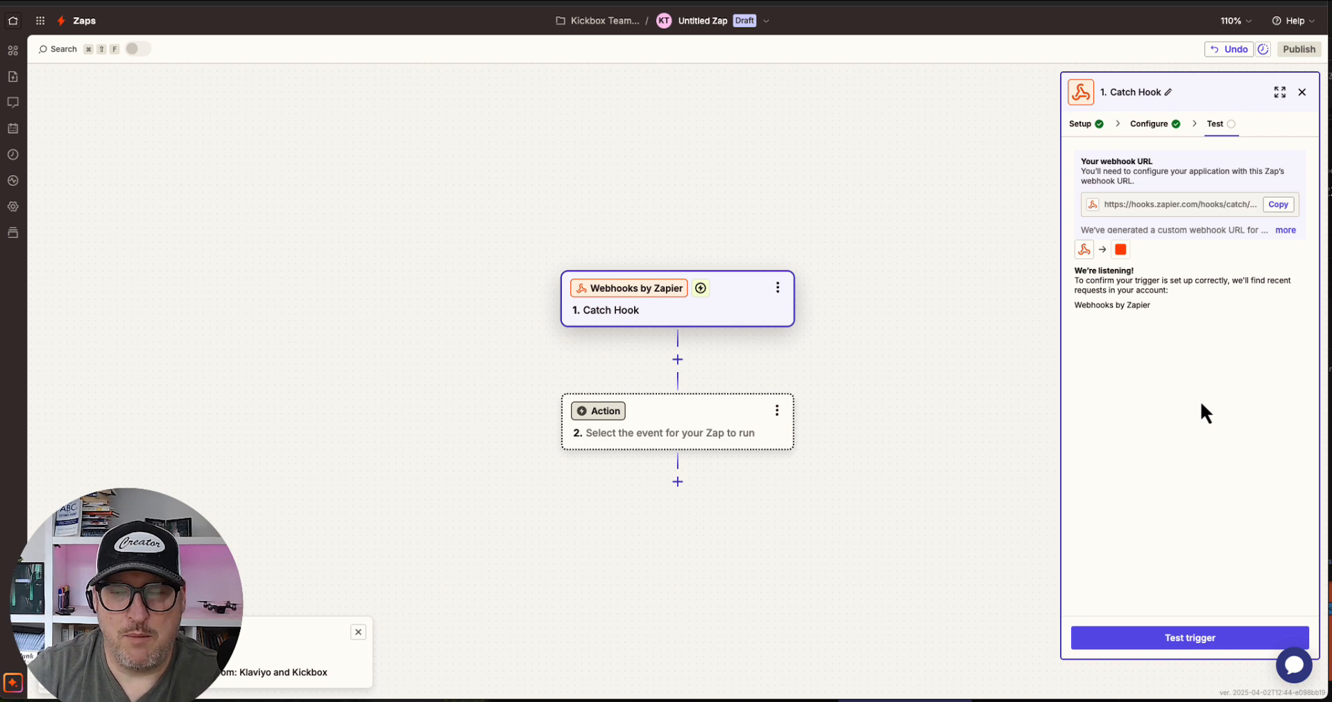
click(1278, 204)
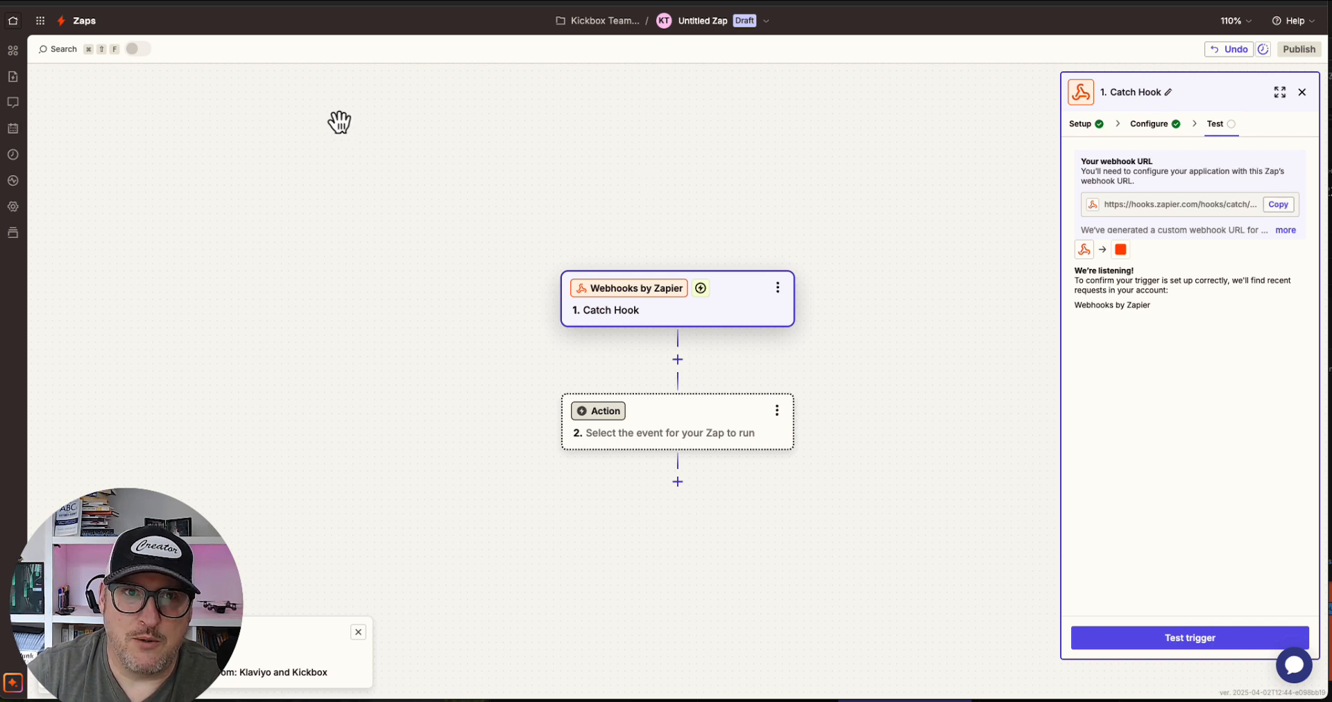
Switch to Klaviyo, open Flows and start building a new flow from scratch
click(333, 1)
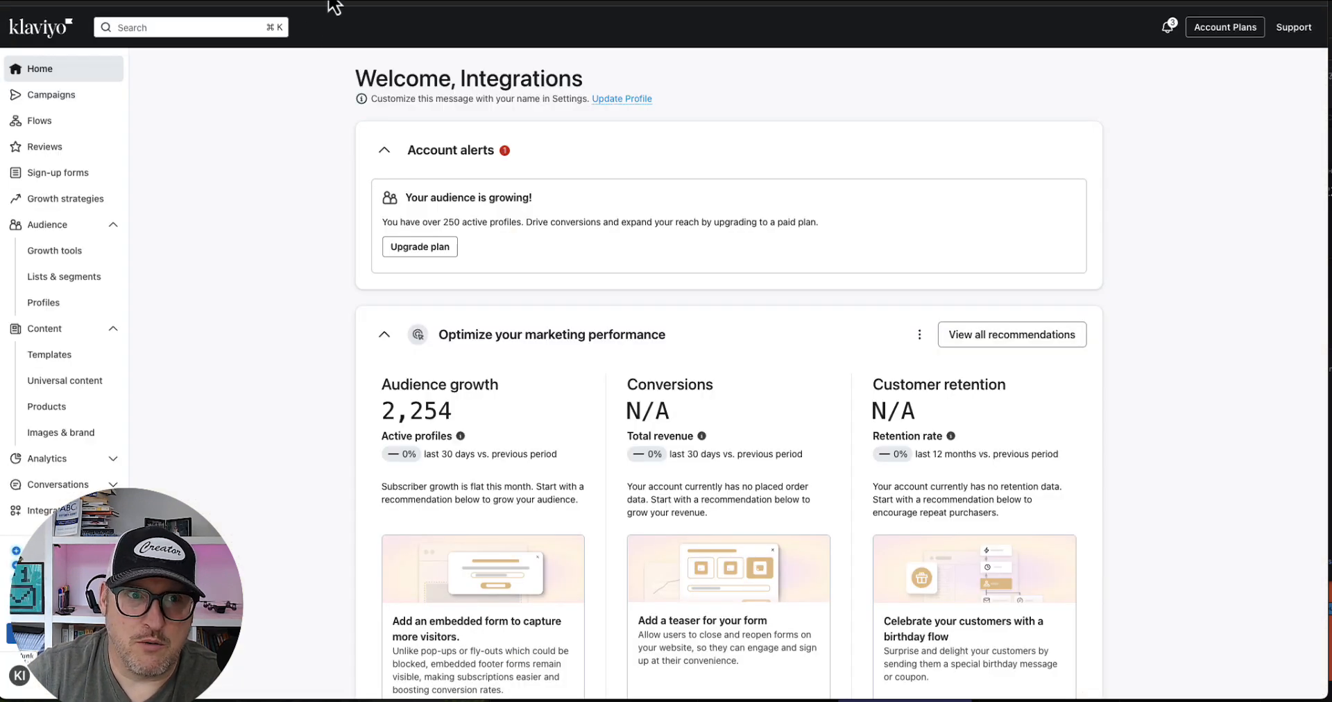
click(39, 122)
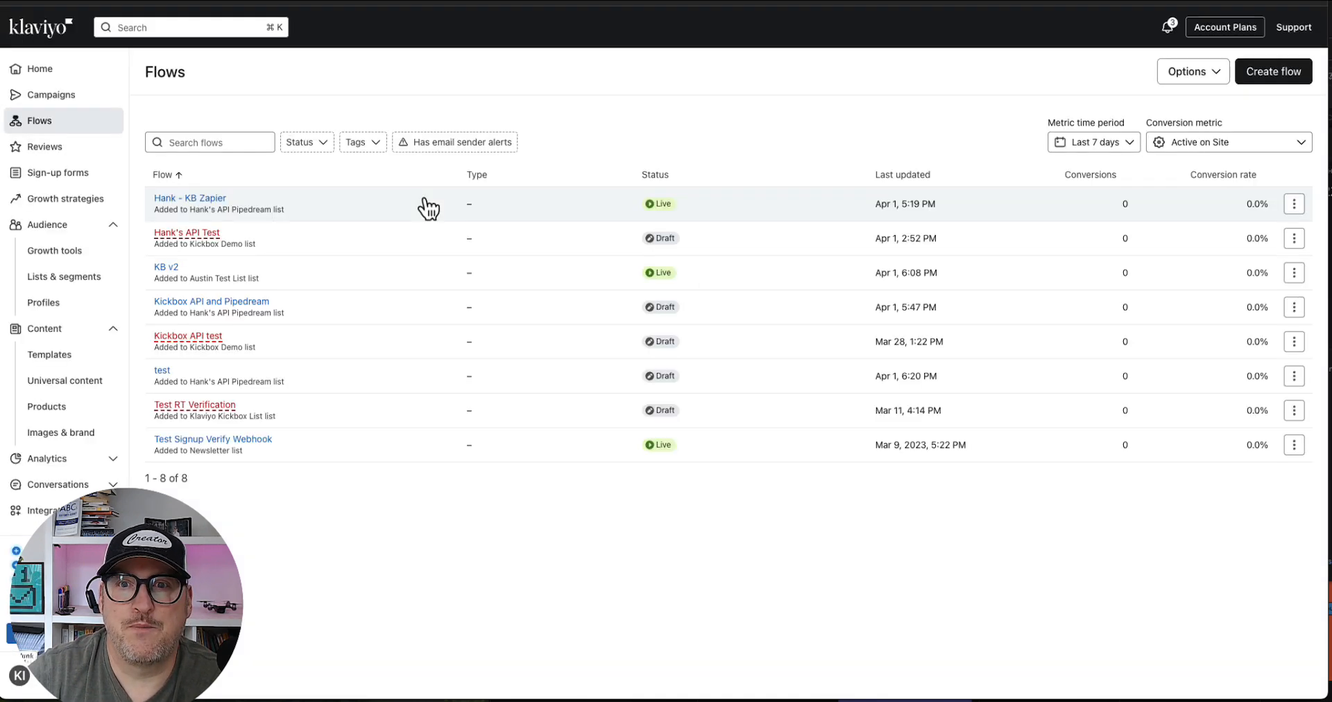
click(1273, 76)
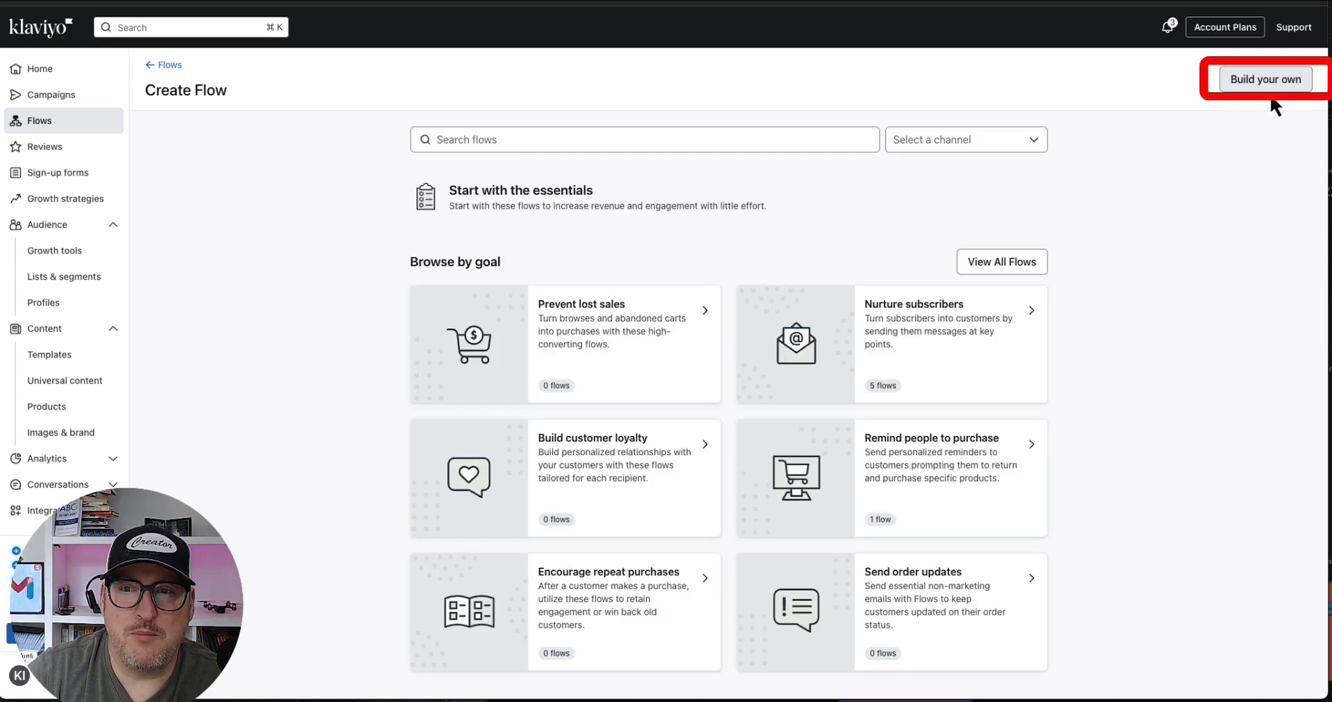
click(1263, 86)
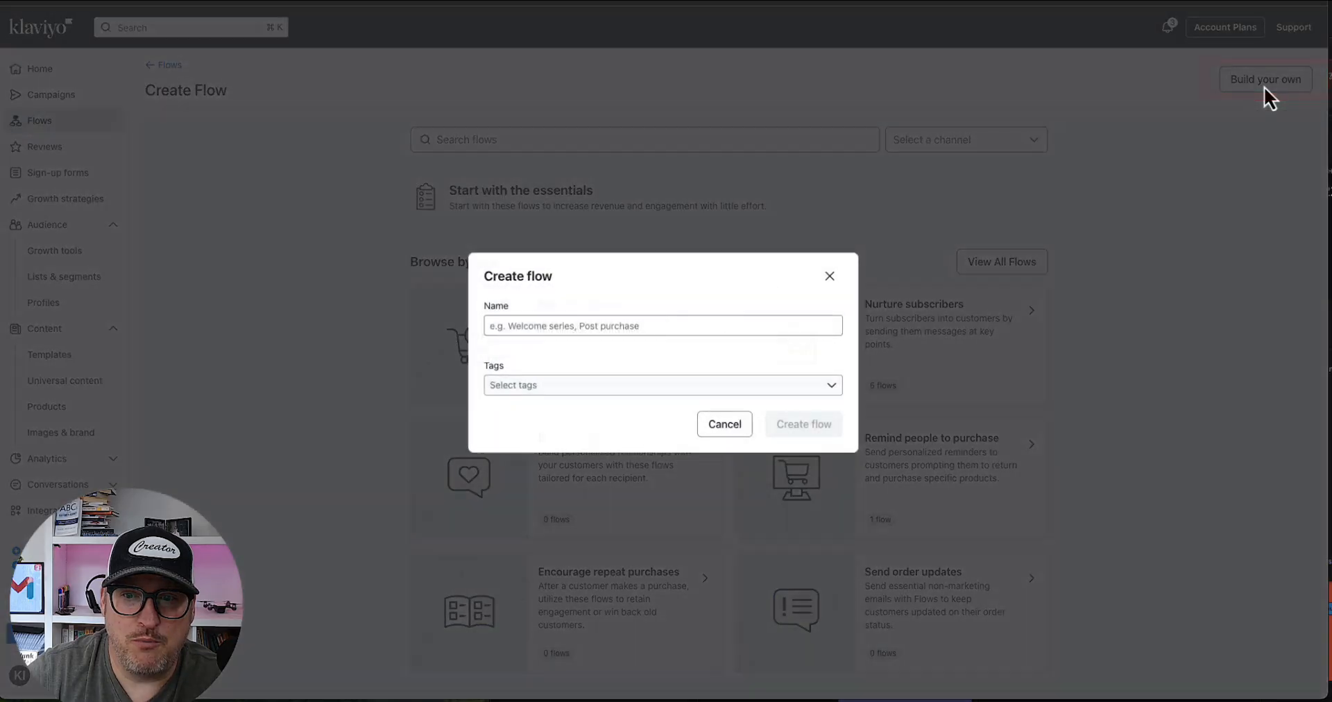
Name the new flow Klaviyo and Zapier and create it
click(558, 327)
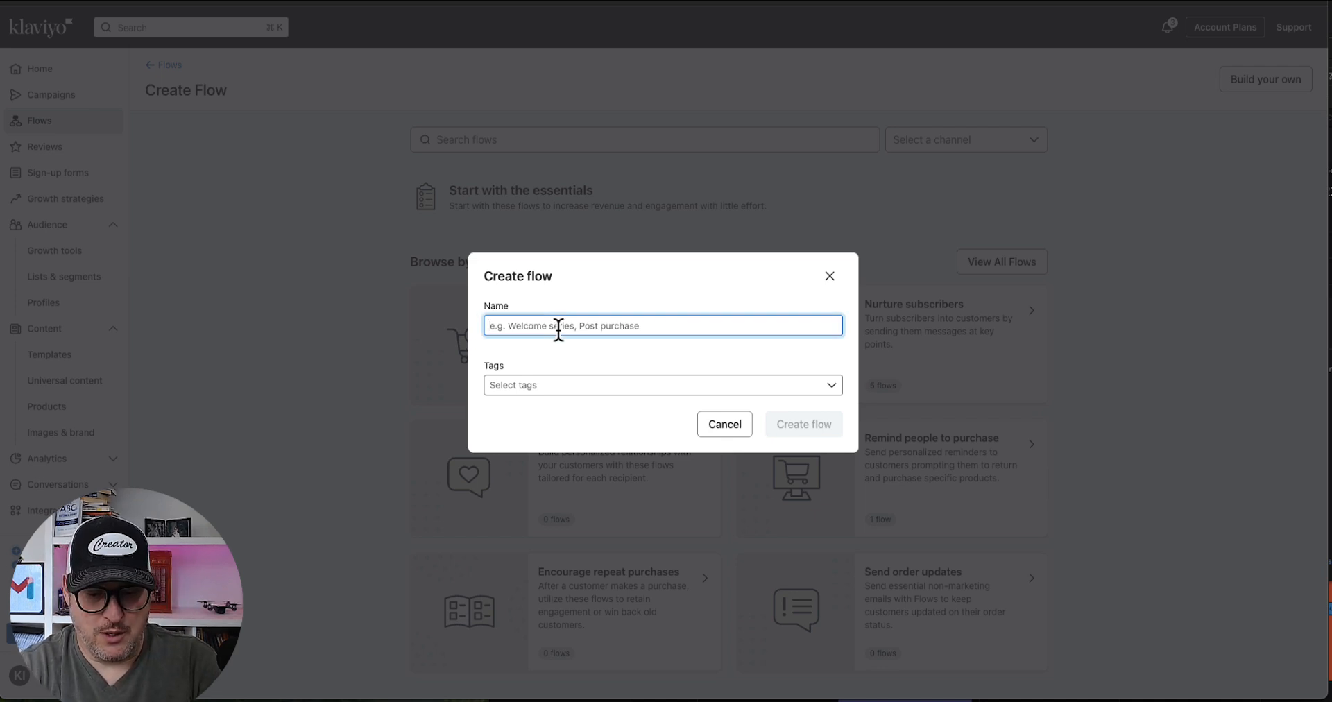
text(Klavi)
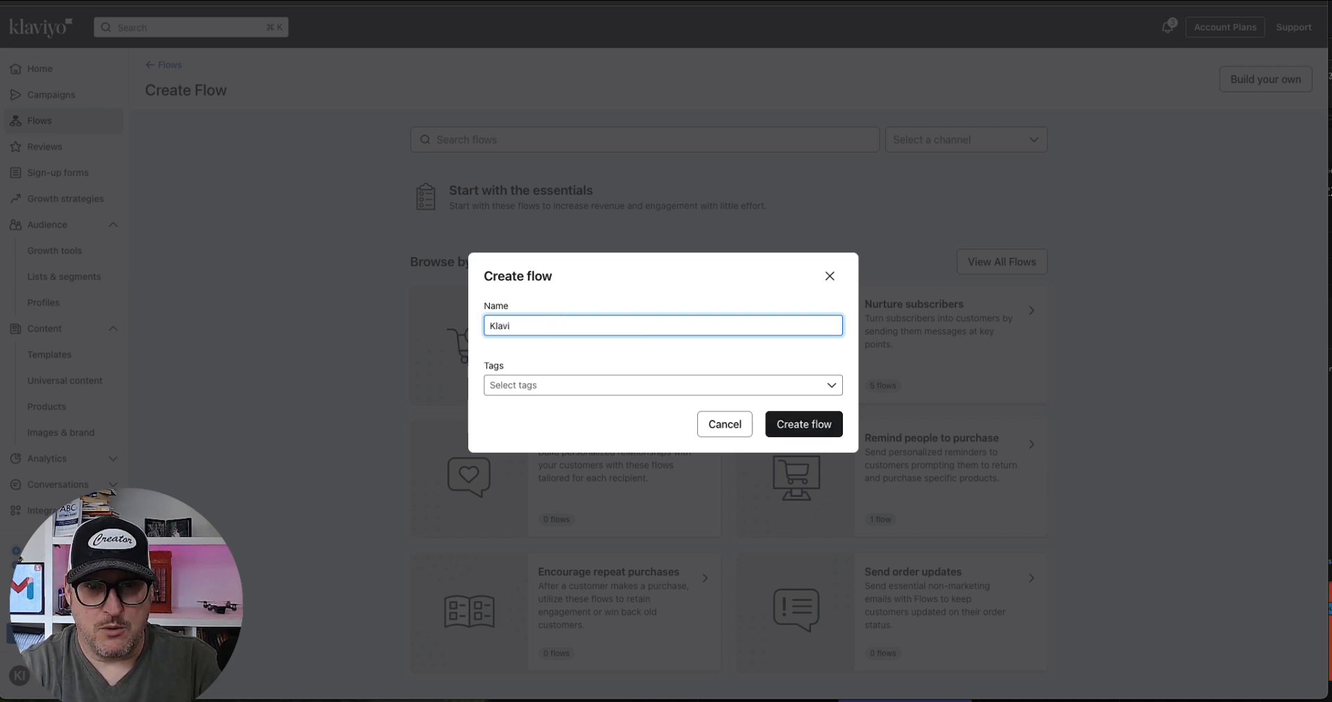
text(yo and )
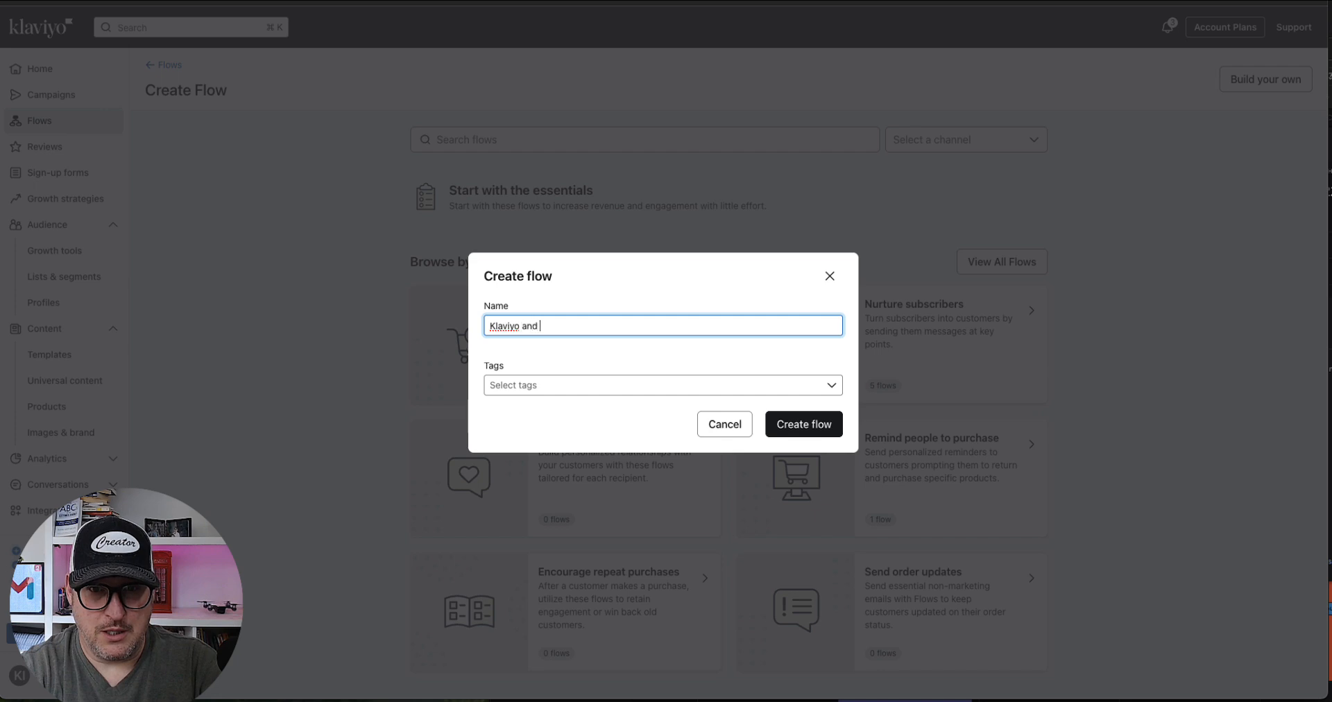
text(Zapier)
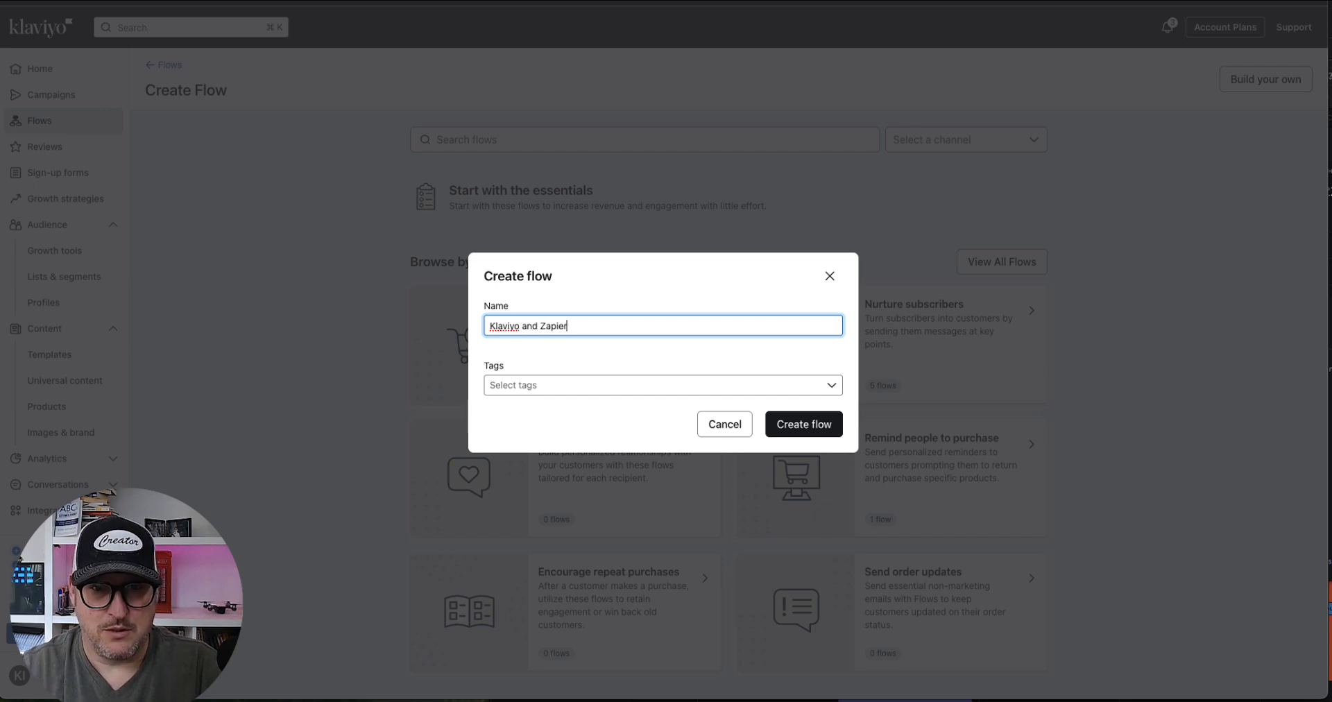
click(812, 426)
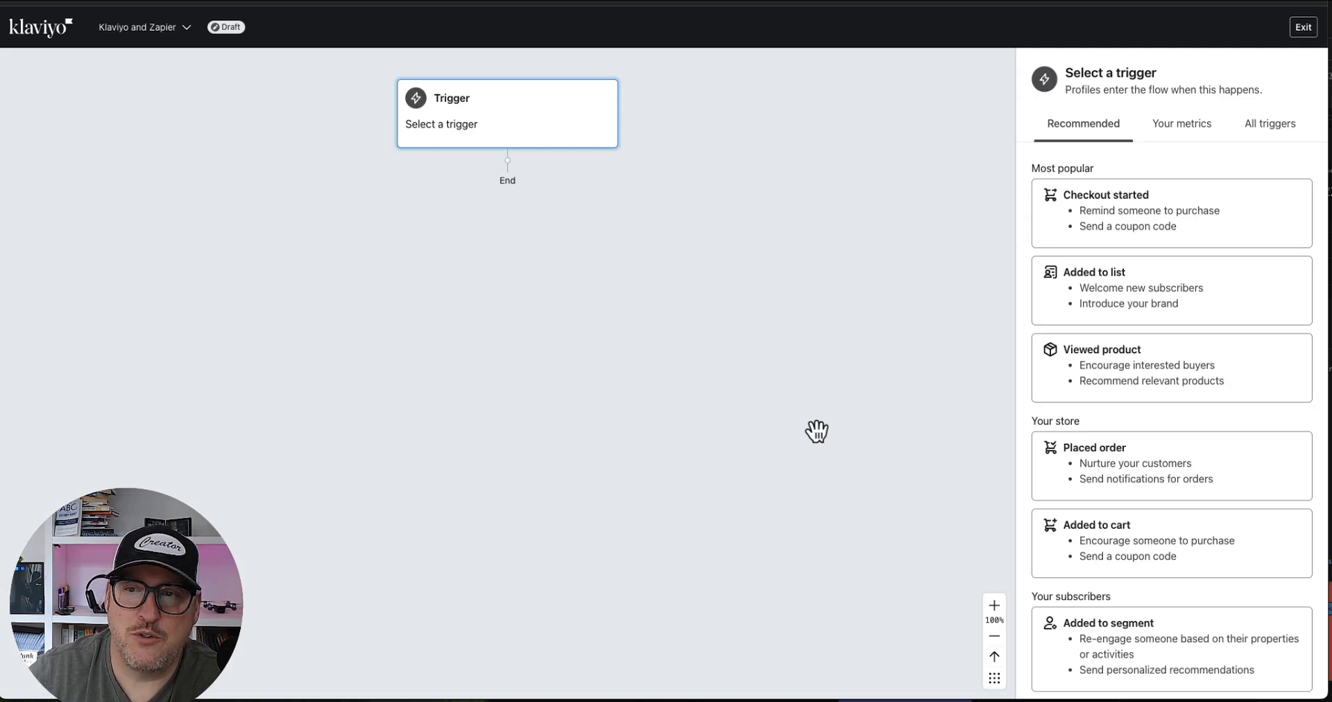
Set the flow trigger to Added to list using the API Pipedream list, then save and confirm it
click(1139, 296)
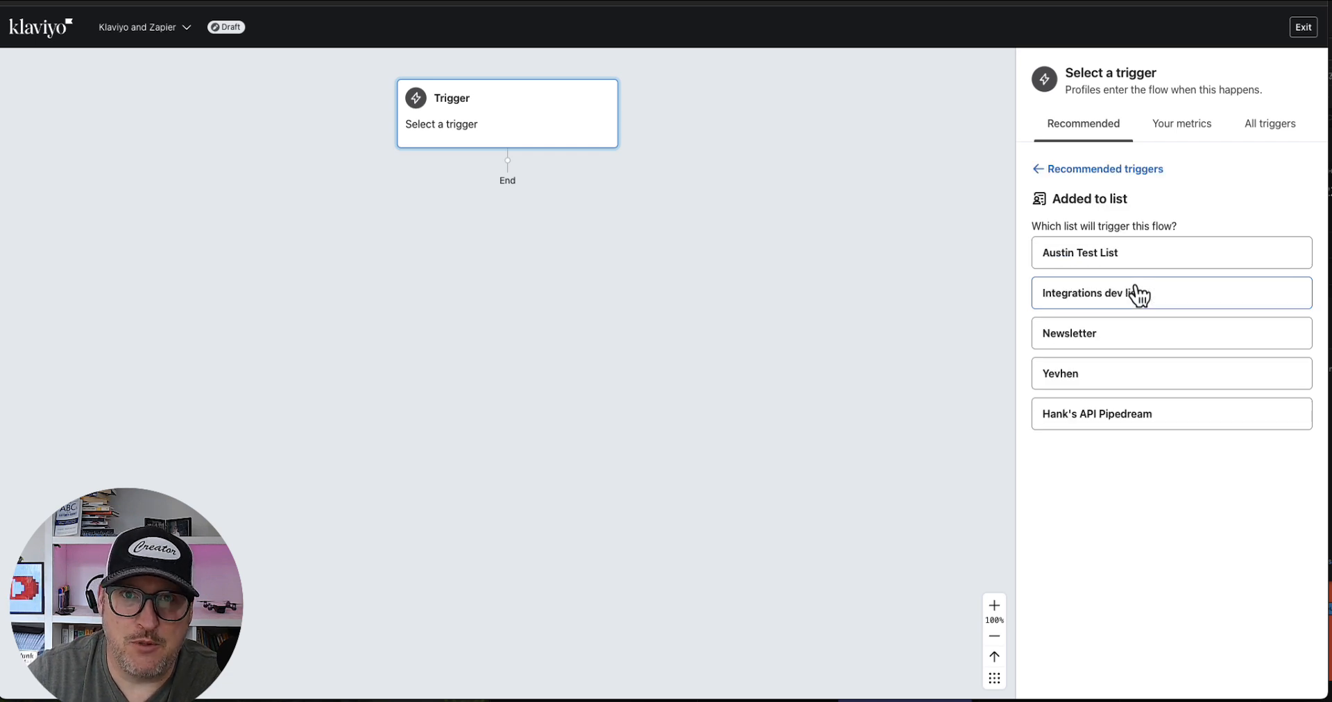
click(1137, 425)
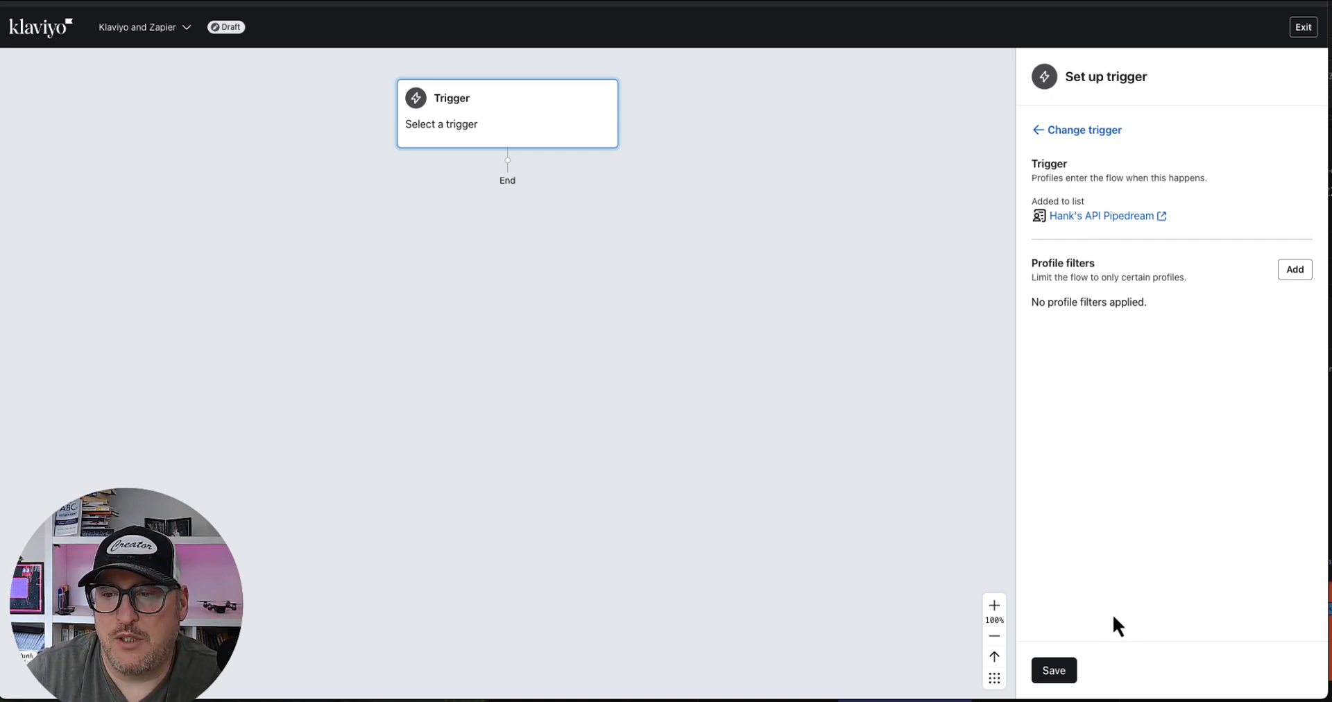
click(1068, 667)
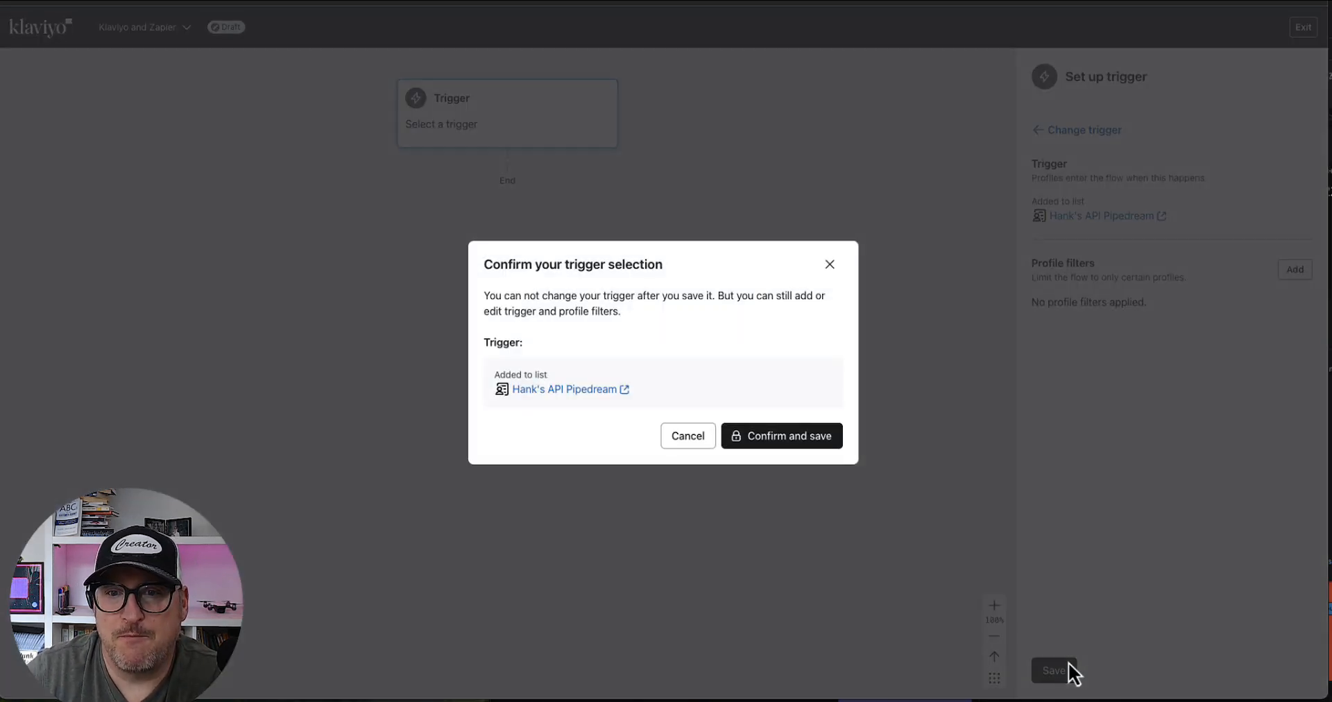
click(791, 437)
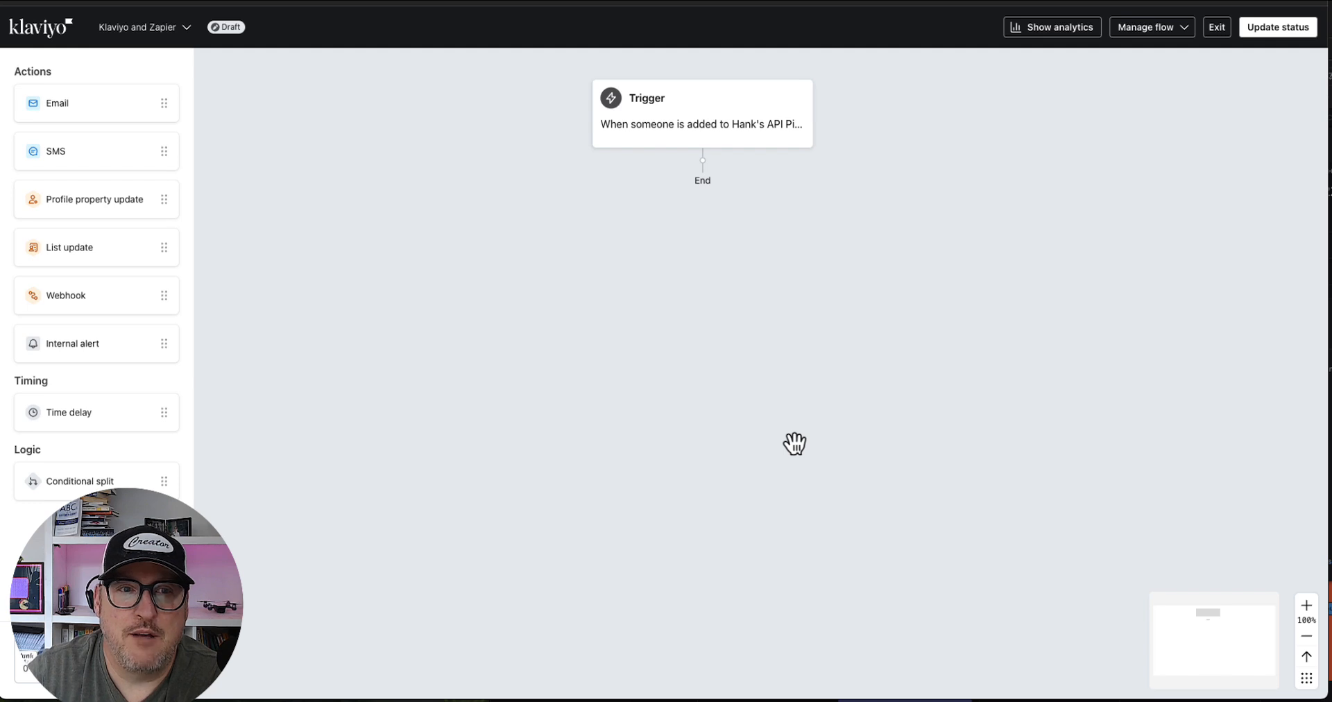
Add a Webhook action below the trigger and rename it Zapier Webhook
drag(90, 298, 683, 182)
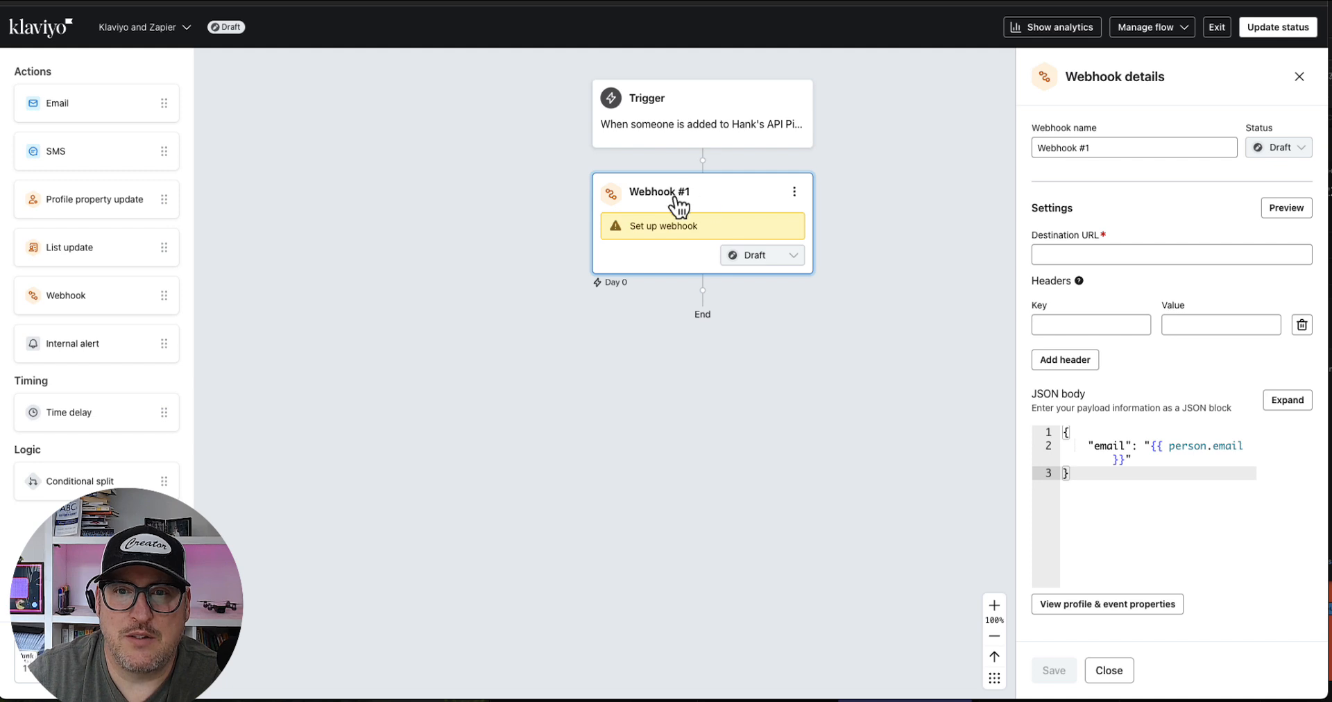
click(1086, 148)
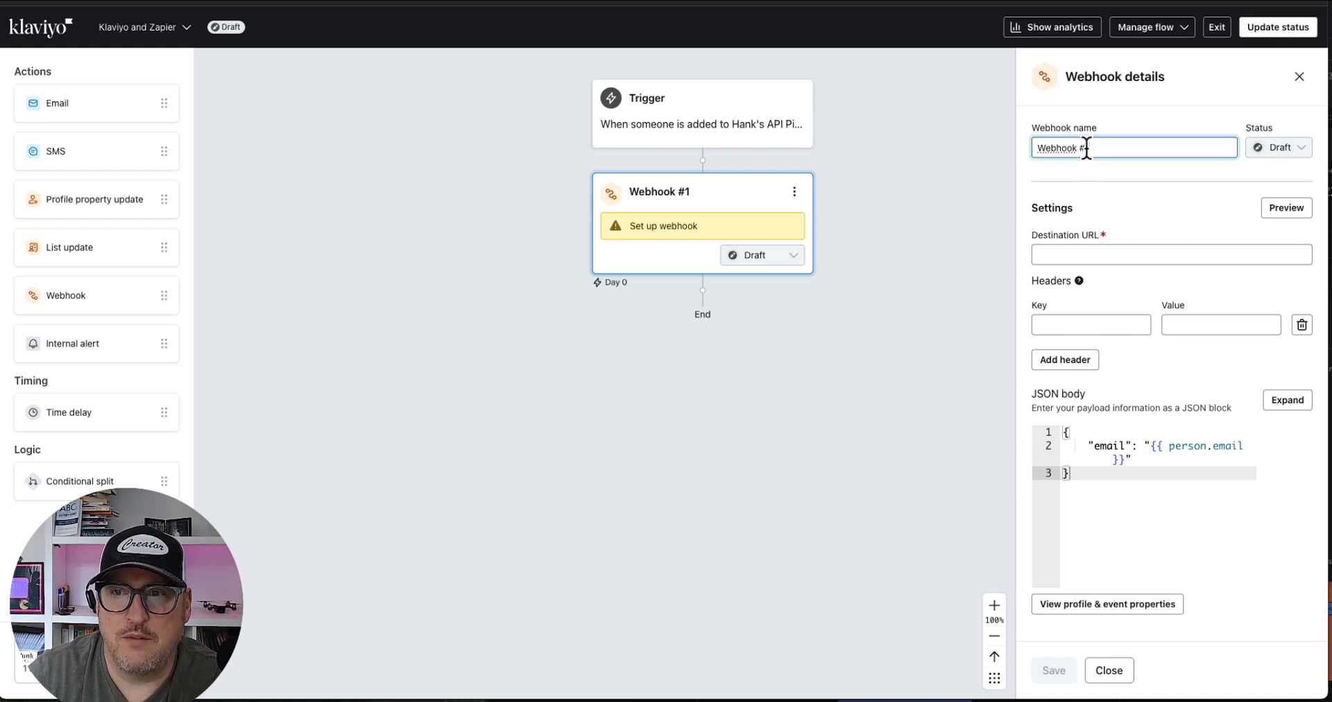
key(BackSpace)
key(BackSpace)
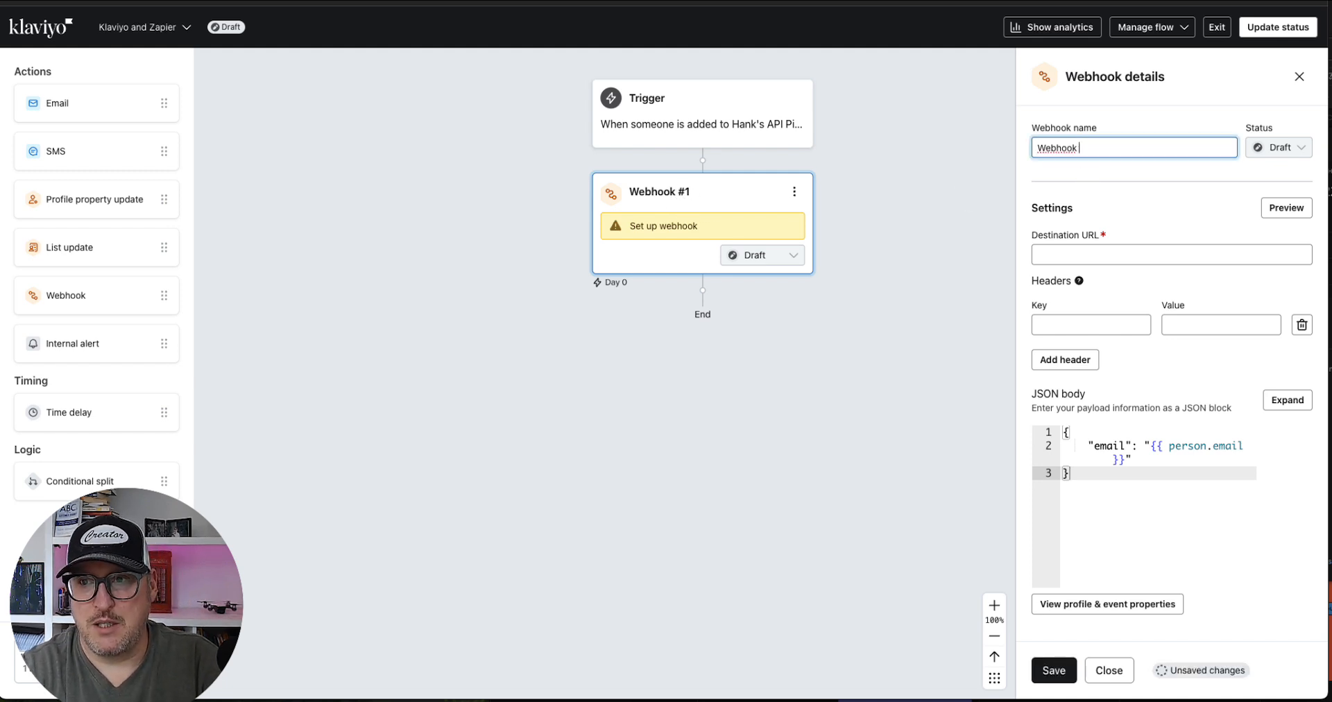
click(1039, 148)
text(Zapier)
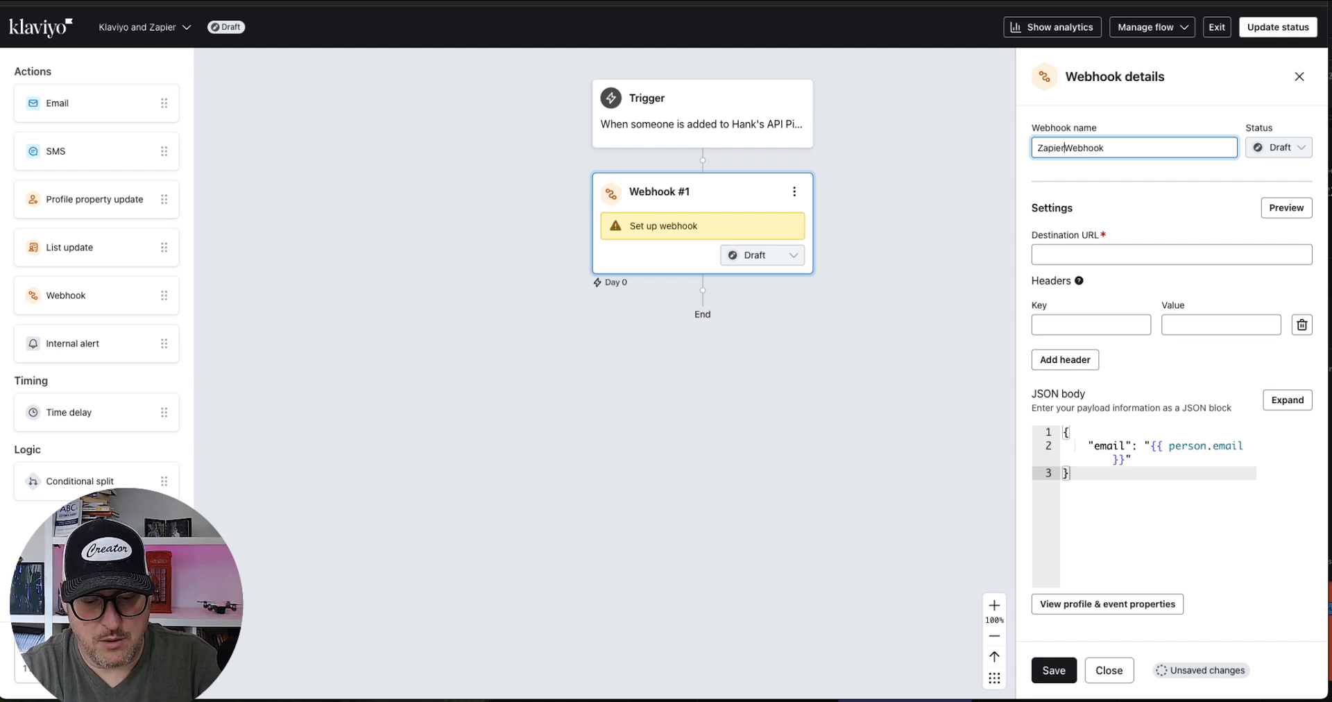
text( Webhoo)
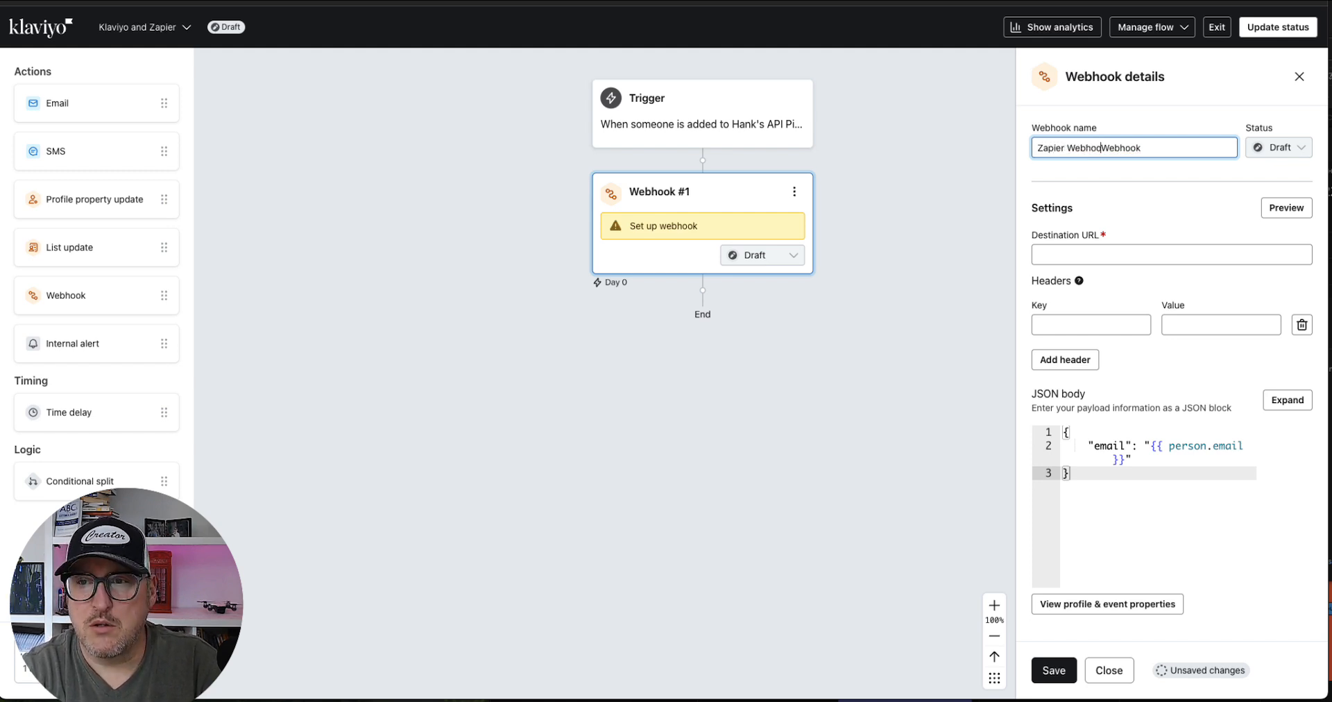
text(k)
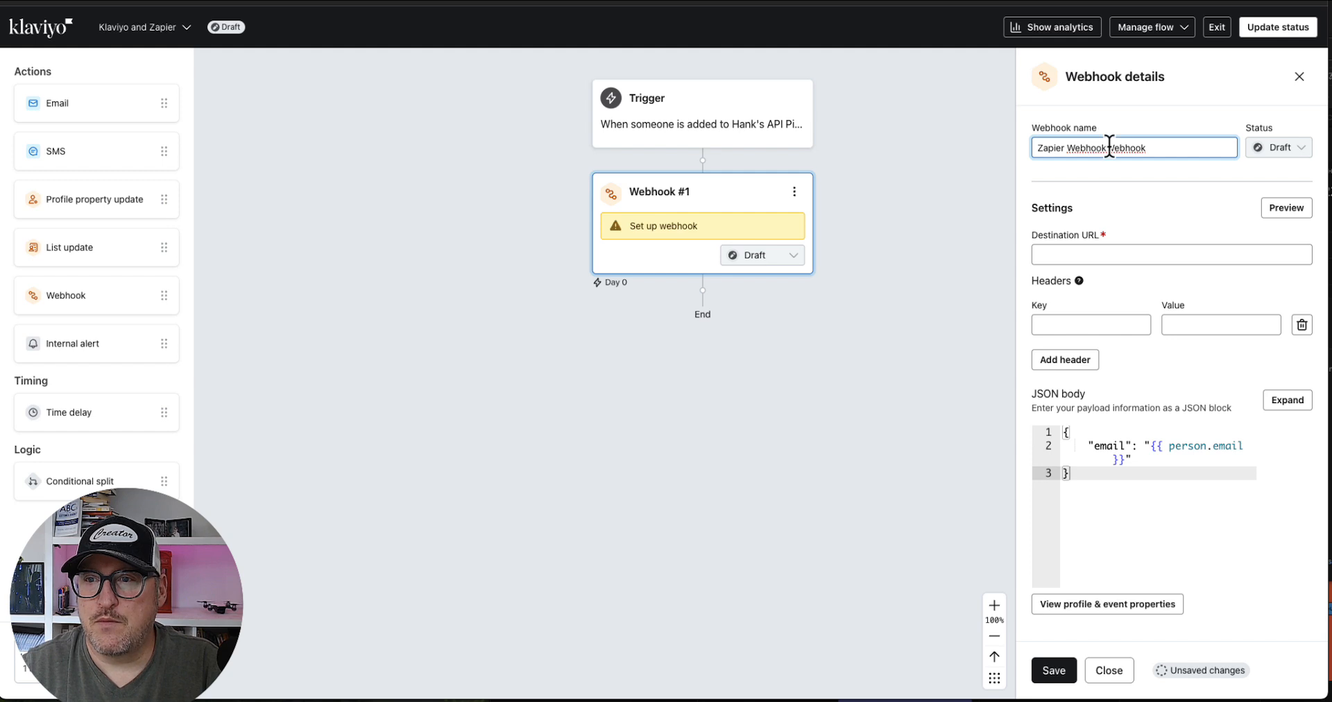
drag(1107, 147, 1163, 147)
key(BackSpace)
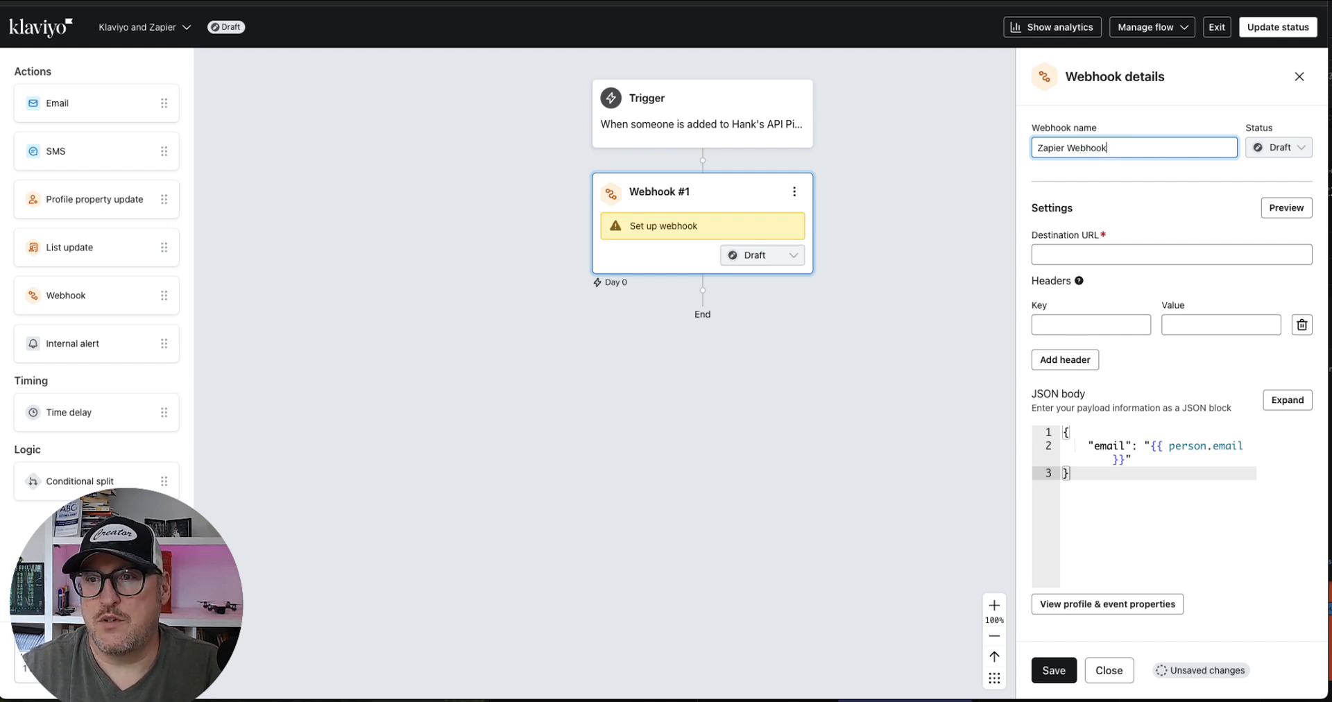
Paste the Zapier webhook URL as the destination URL and save the webhook
click(1113, 254)
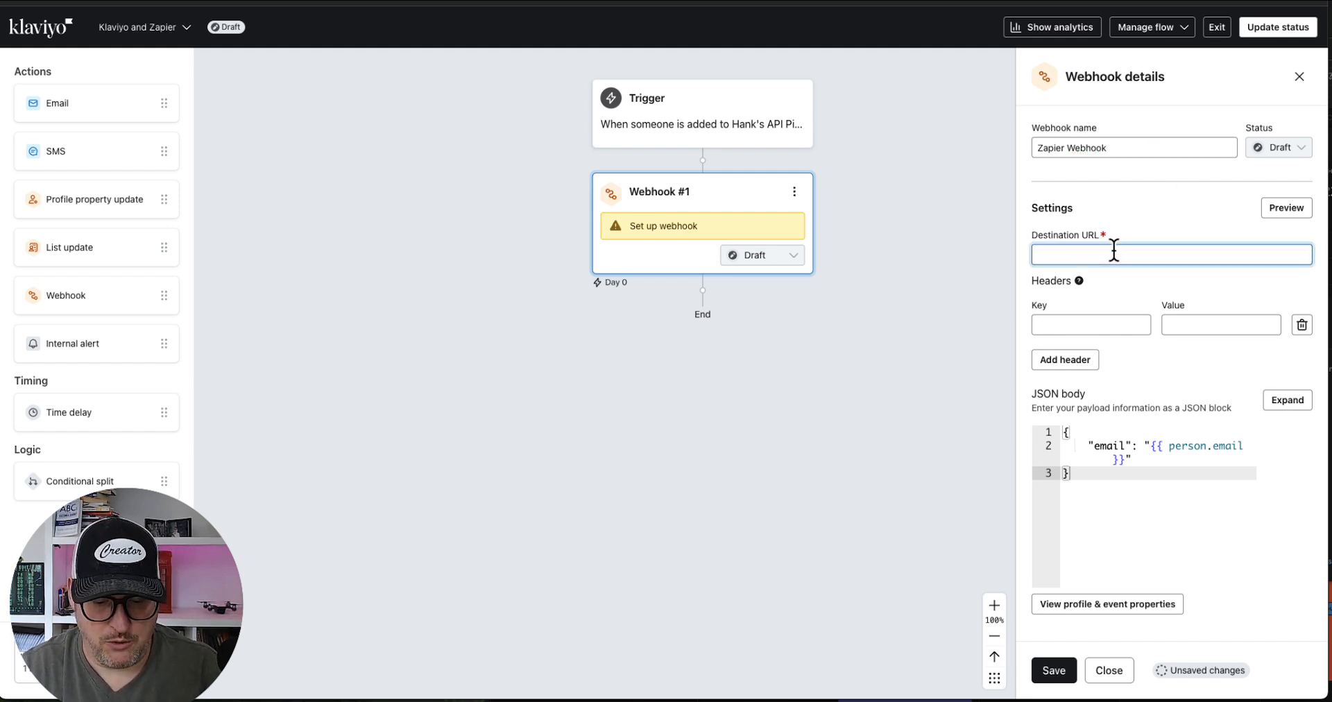
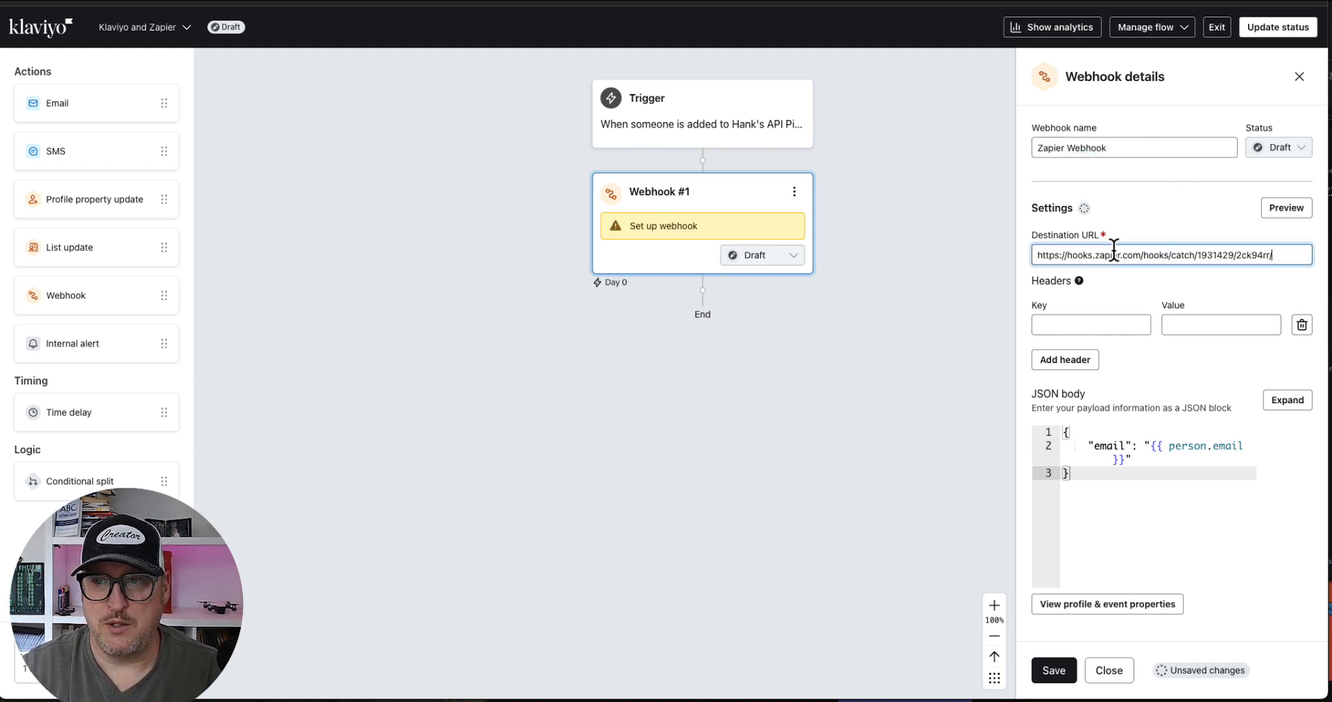
click(1056, 670)
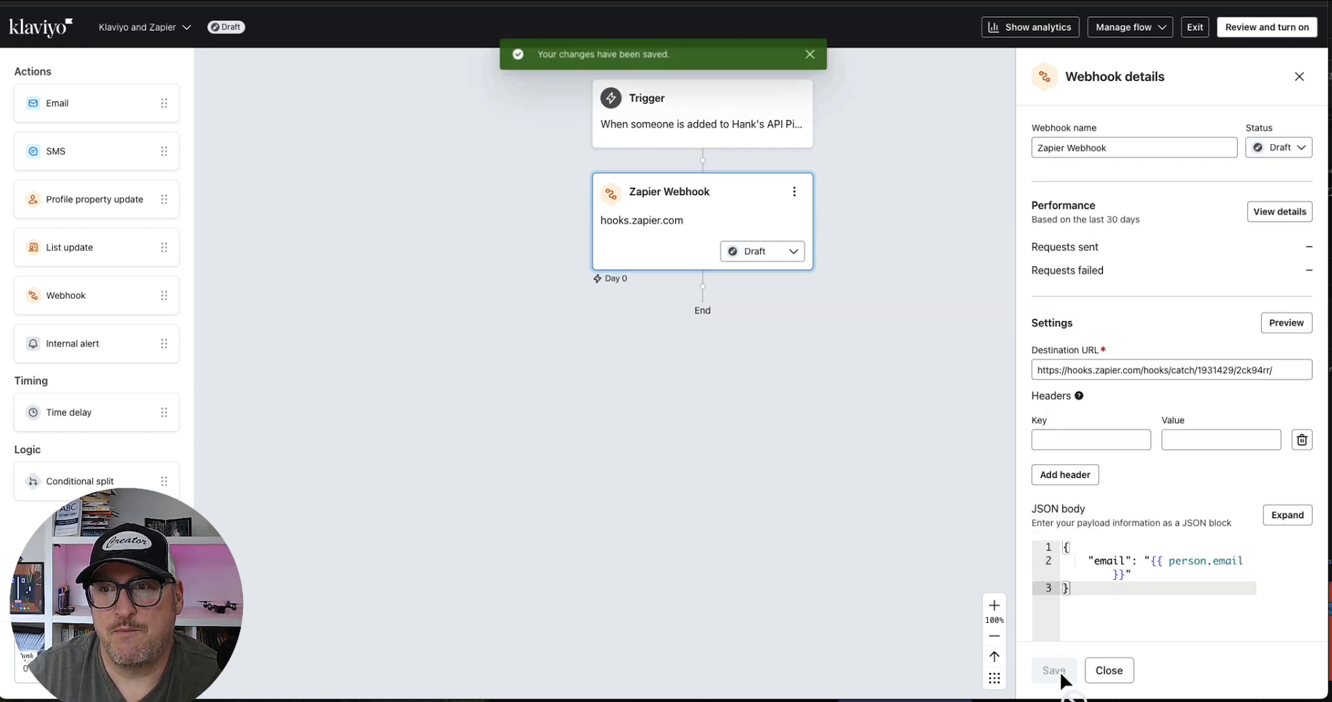
Review and turn on the flow with a Live status
click(1248, 31)
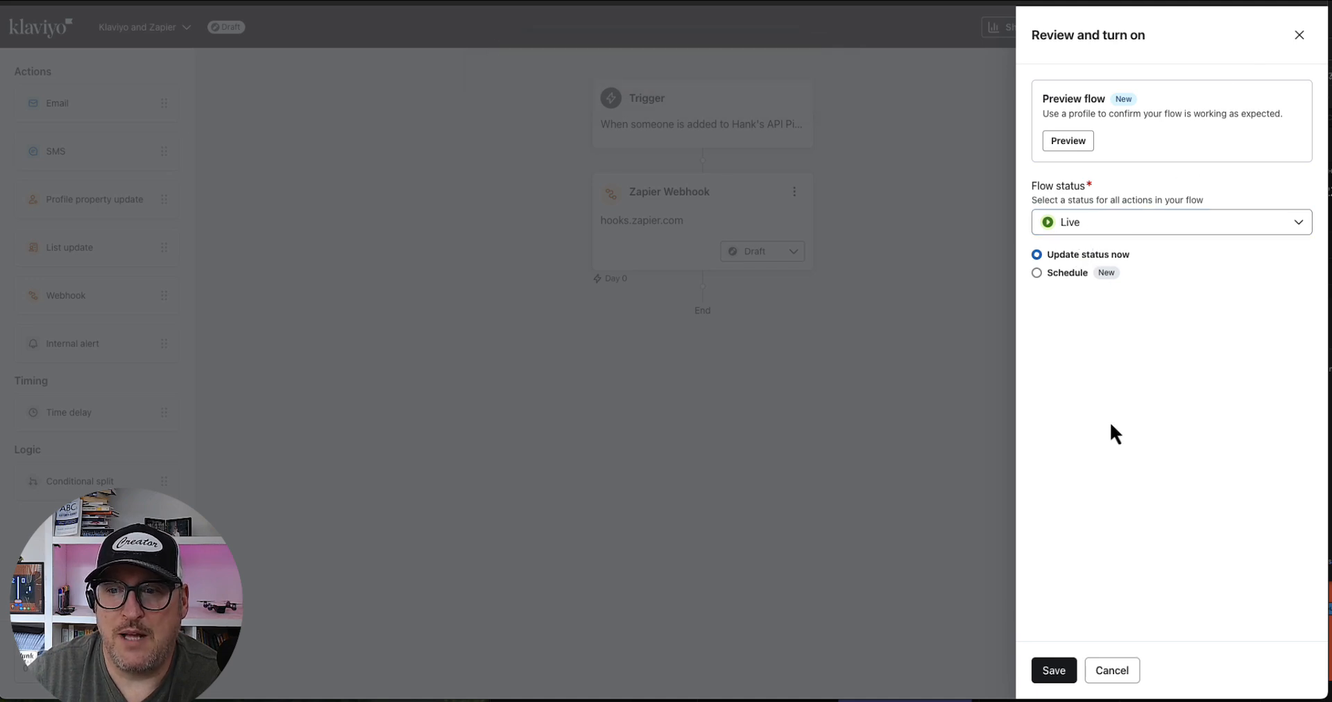
click(1054, 670)
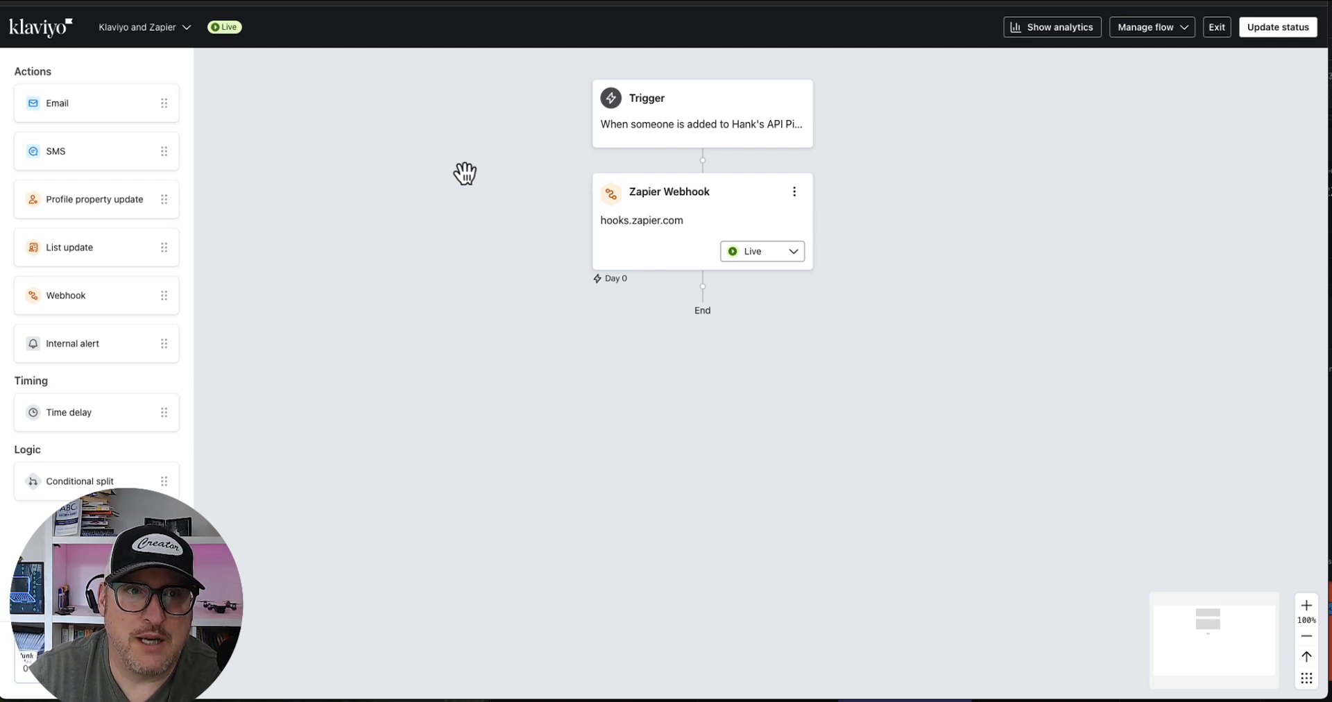
Leave the flow and open the Hank's API Pipedream list from Lists & segments
click(39, 32)
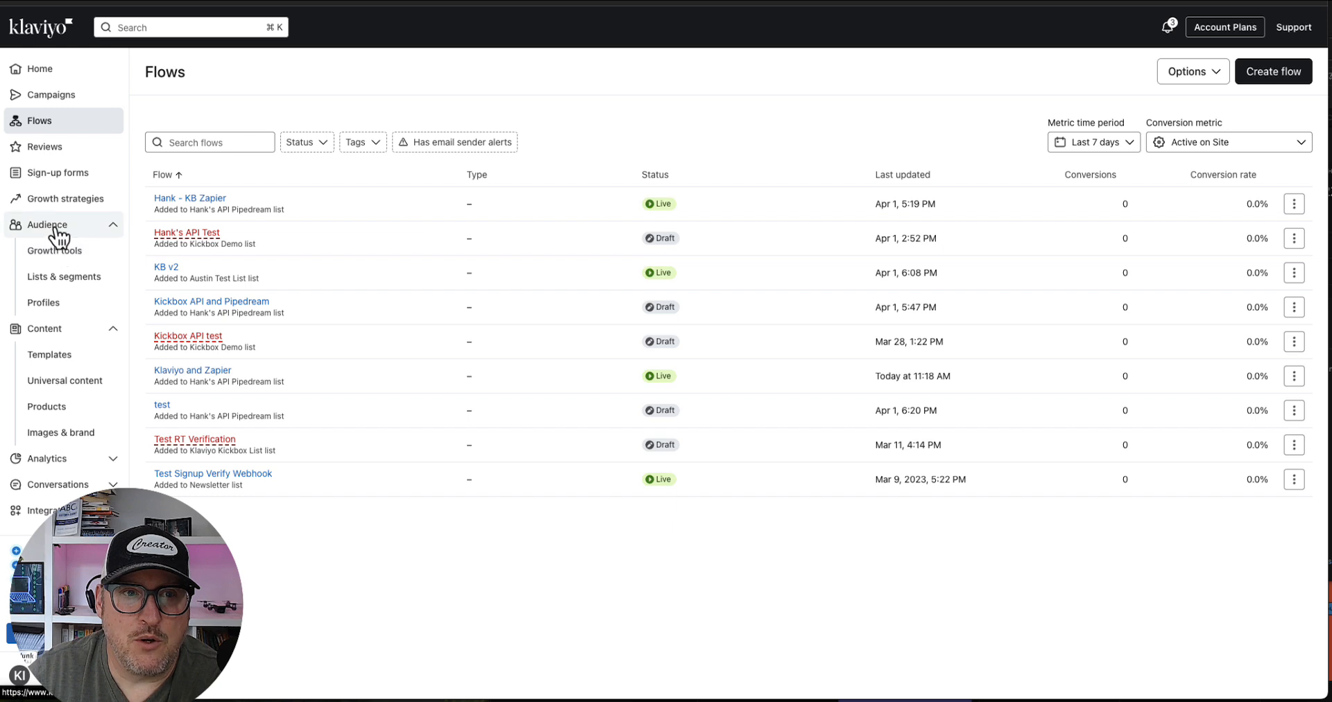
click(61, 278)
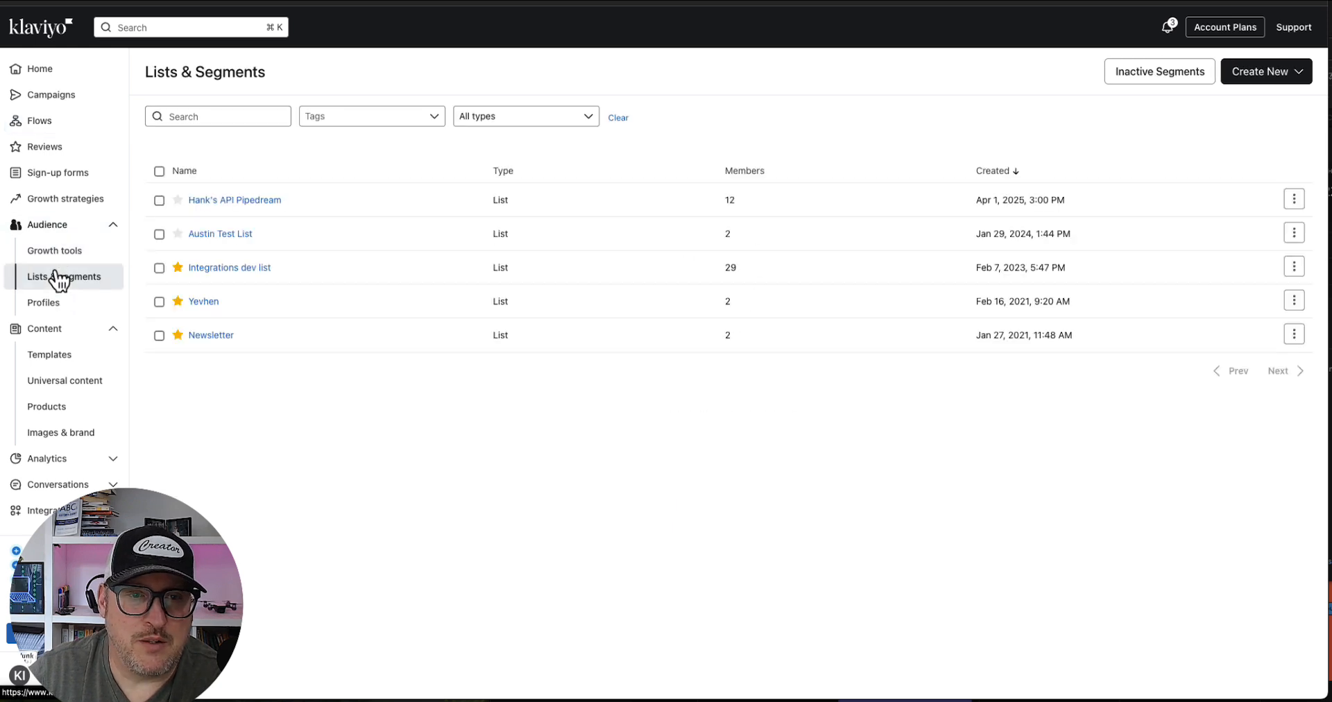
click(231, 202)
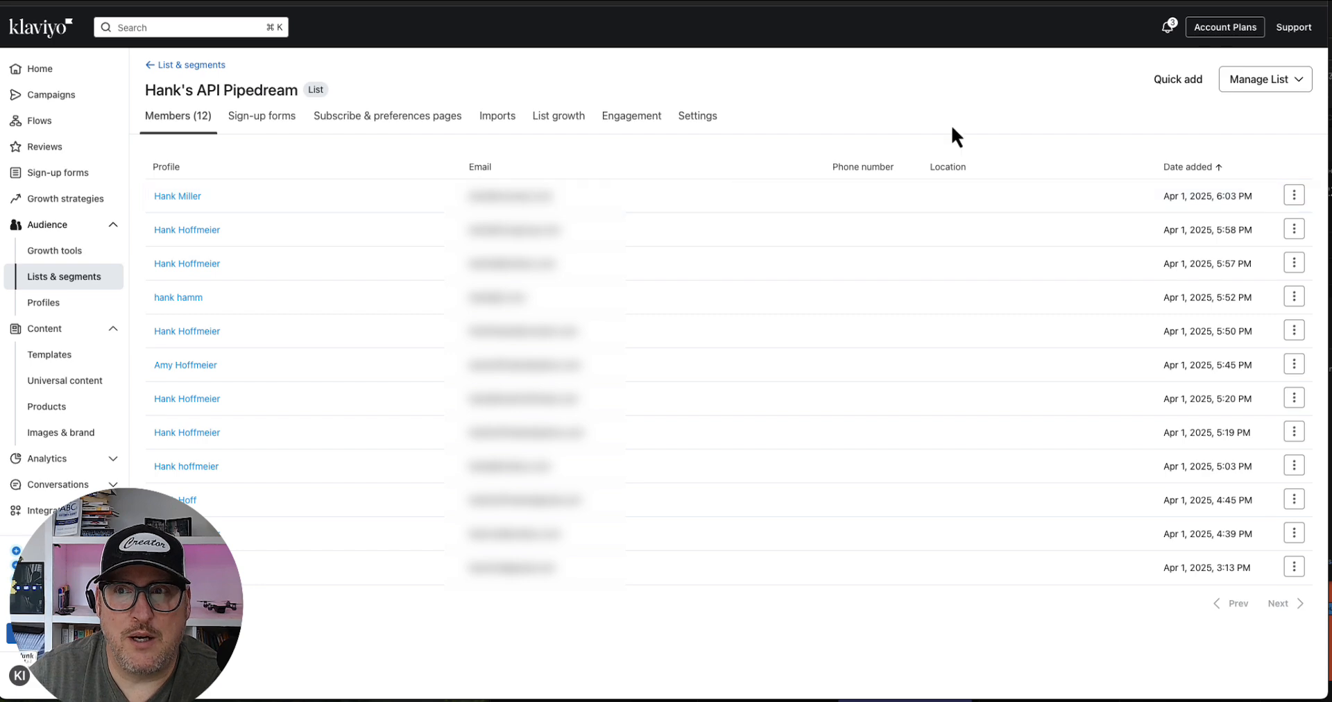
Start a quick add to the list and enter a sample subscriber's email address
click(1188, 82)
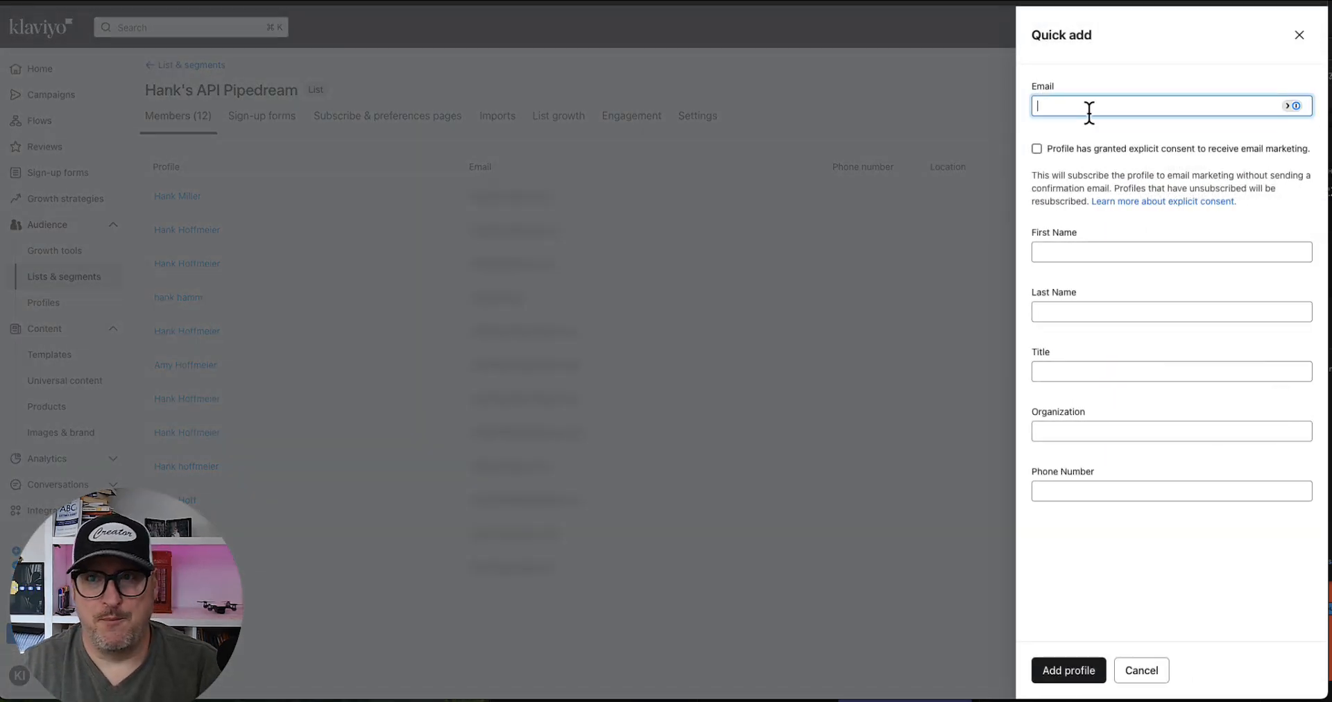
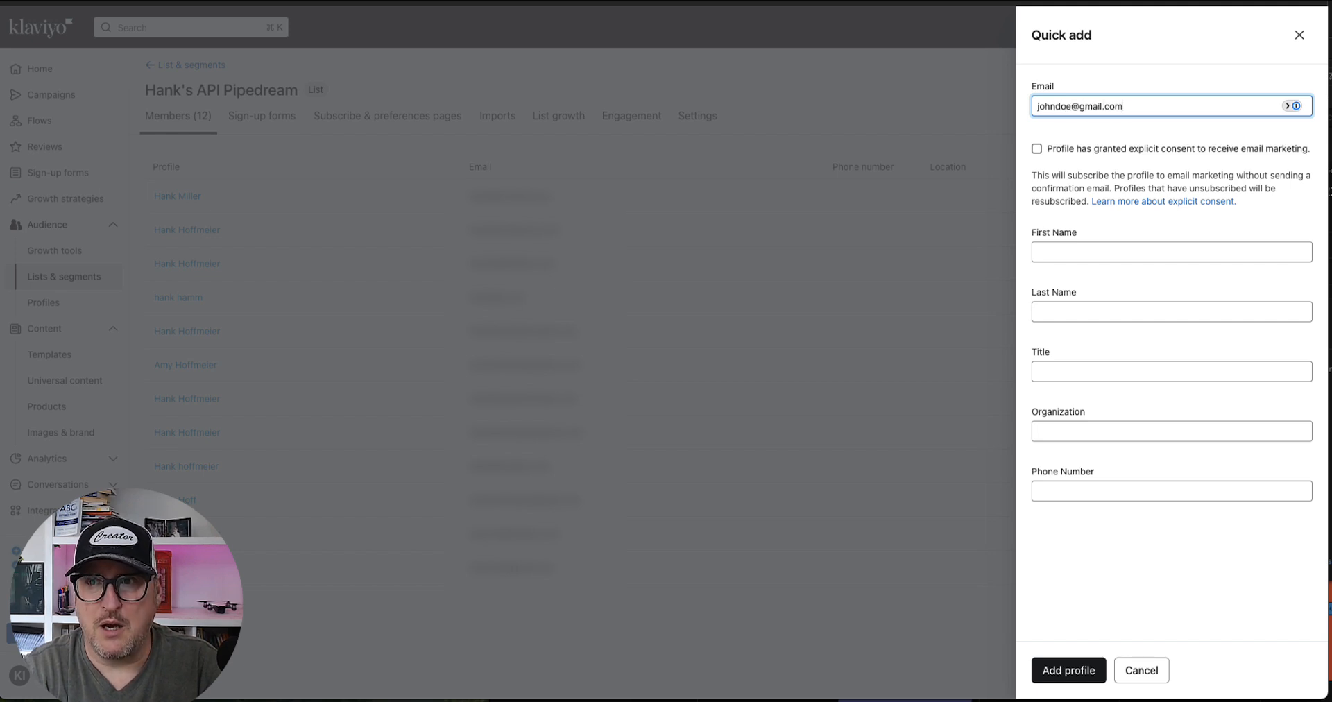
Grant explicit email consent, fill in the subscriber's first and last name, and add the subscriber
click(1037, 151)
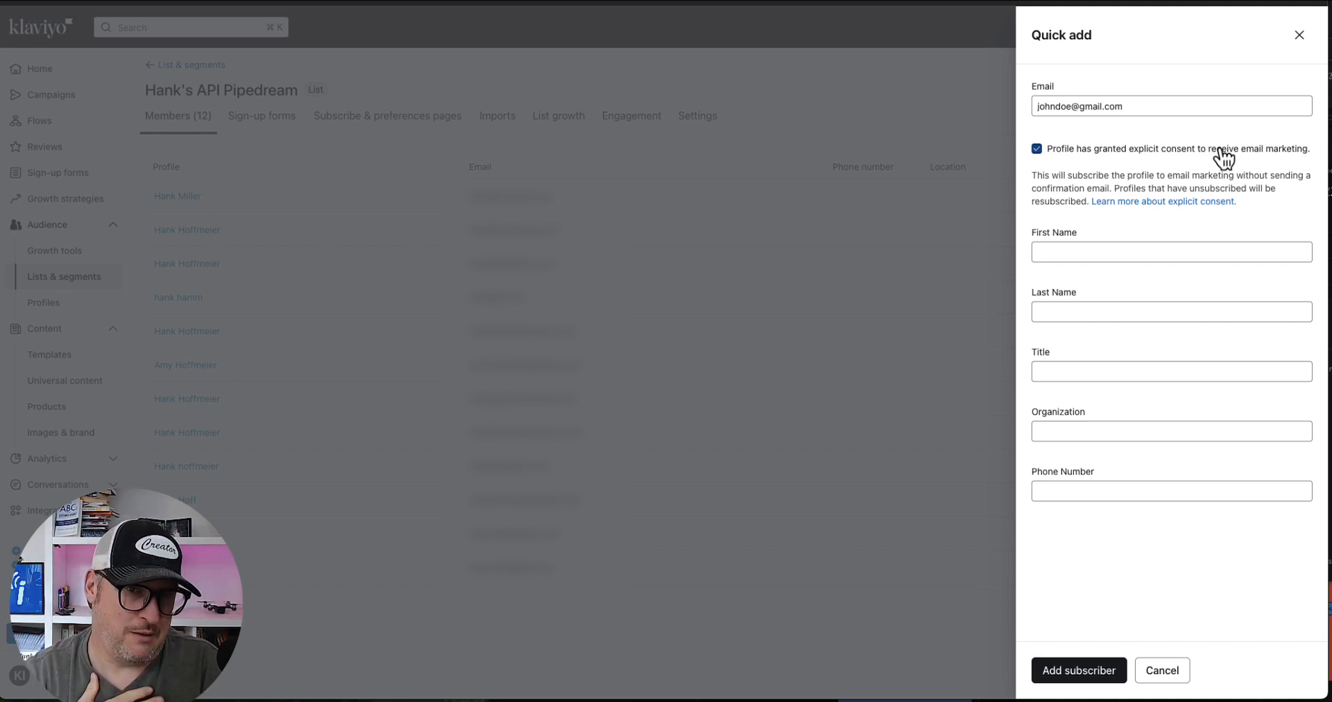
click(1152, 252)
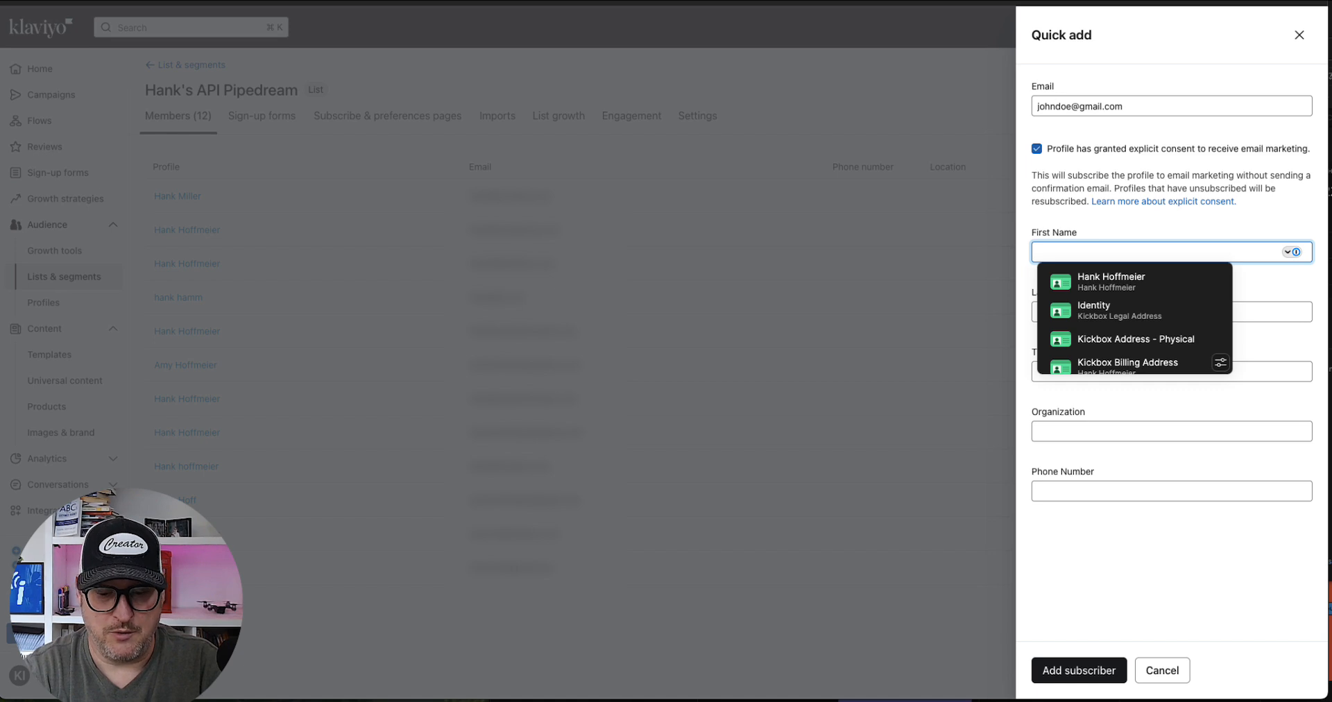
text(John)
key(Tab)
text(Do)
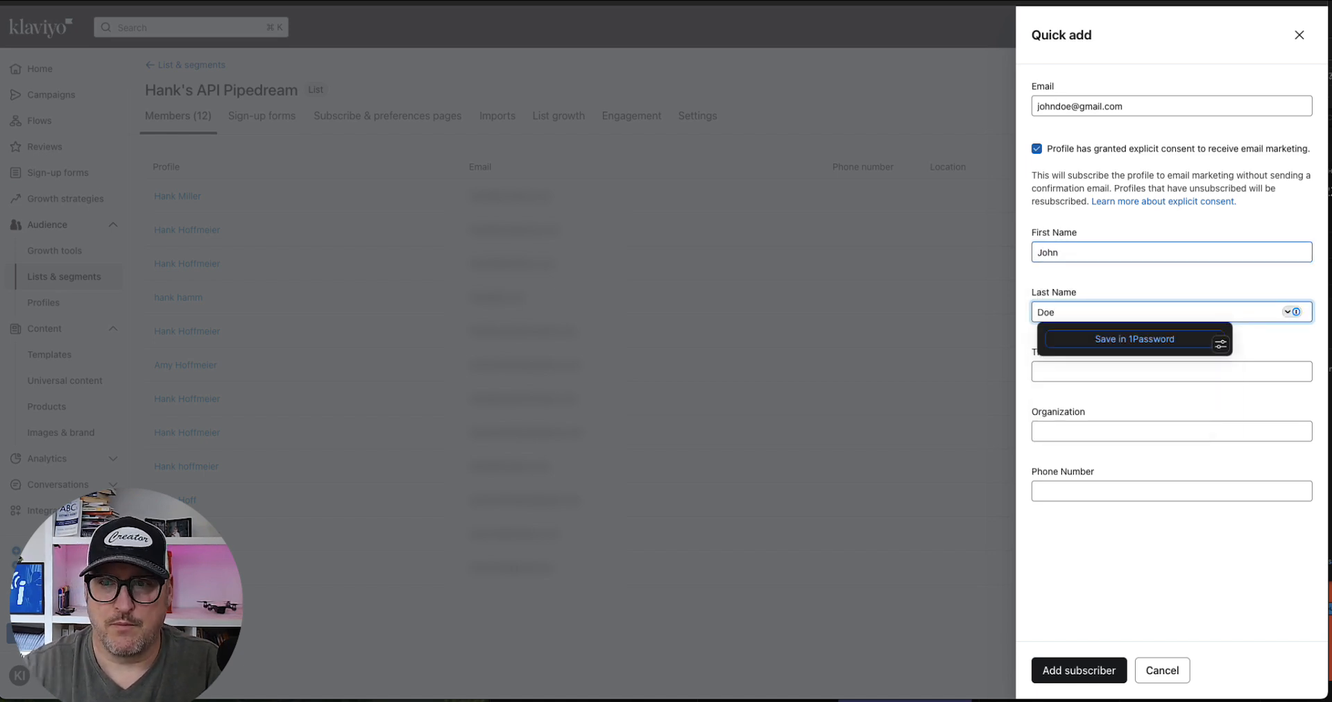
click(1081, 674)
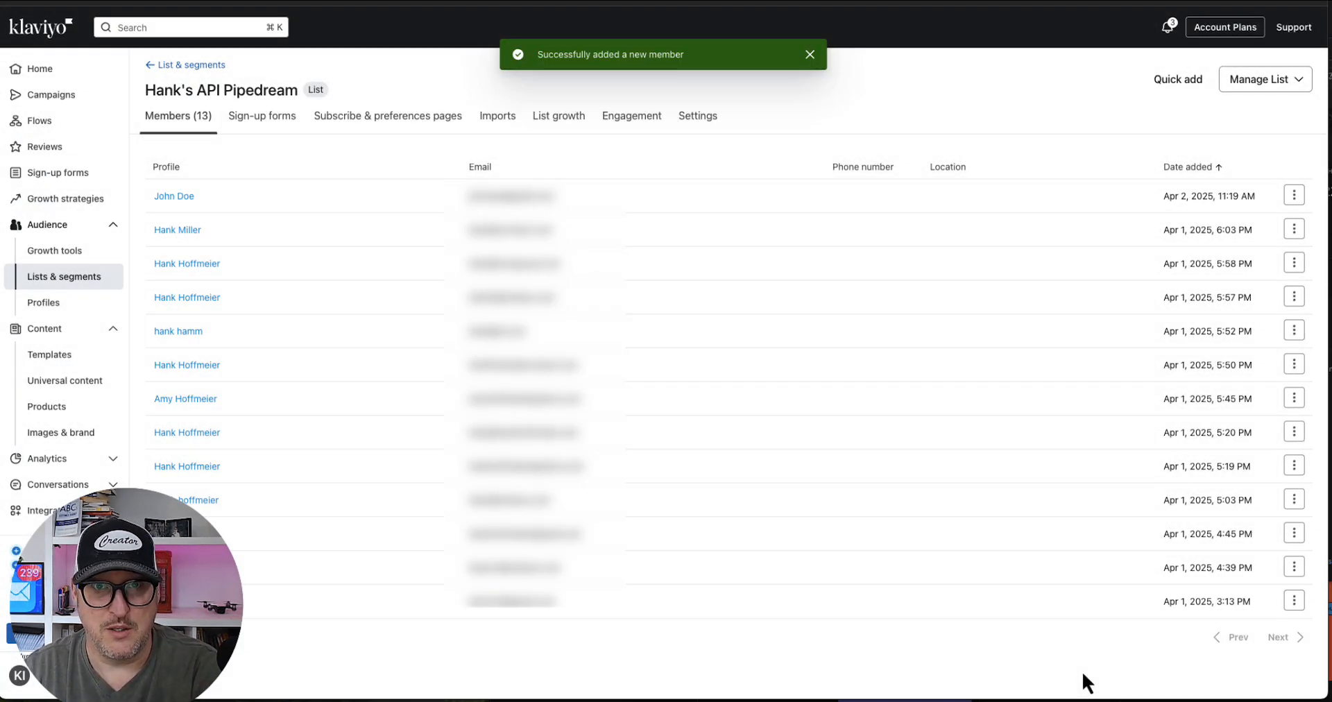
Switch to the Zapier Catch Hook trigger, test it, and continue with the found request record
click(154, 2)
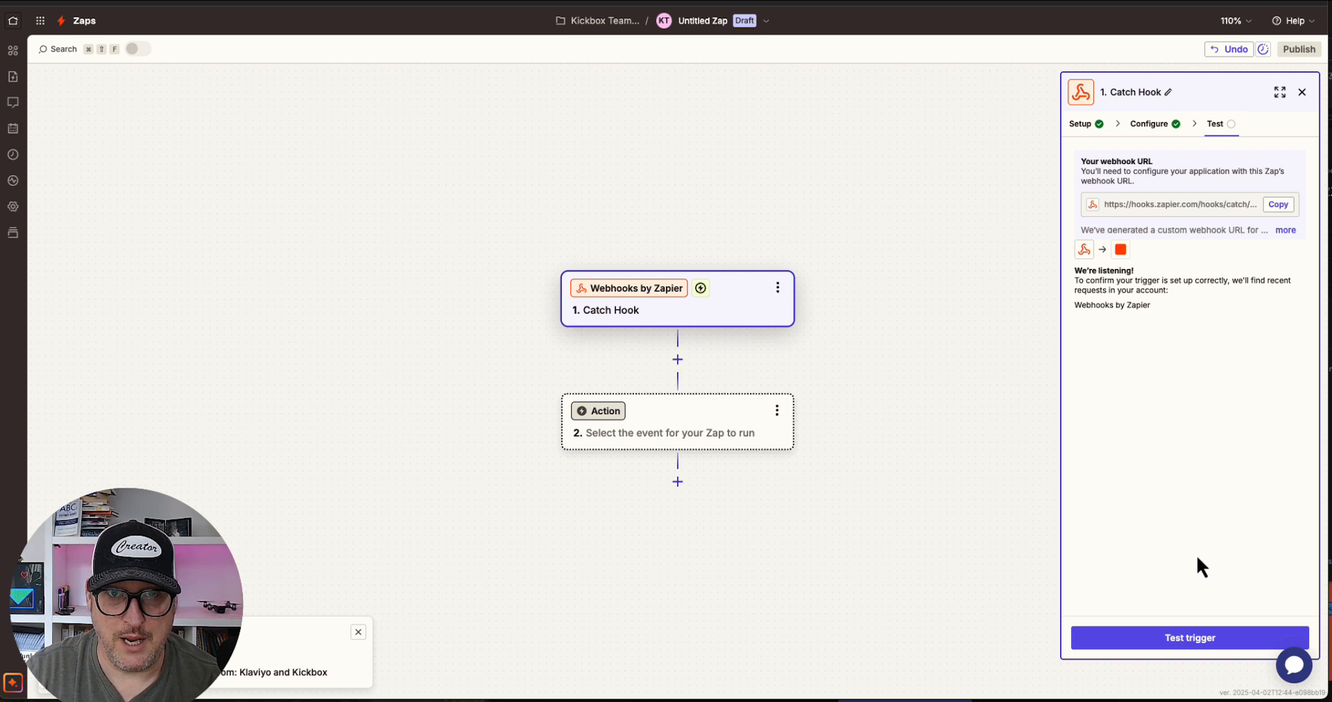
click(1195, 640)
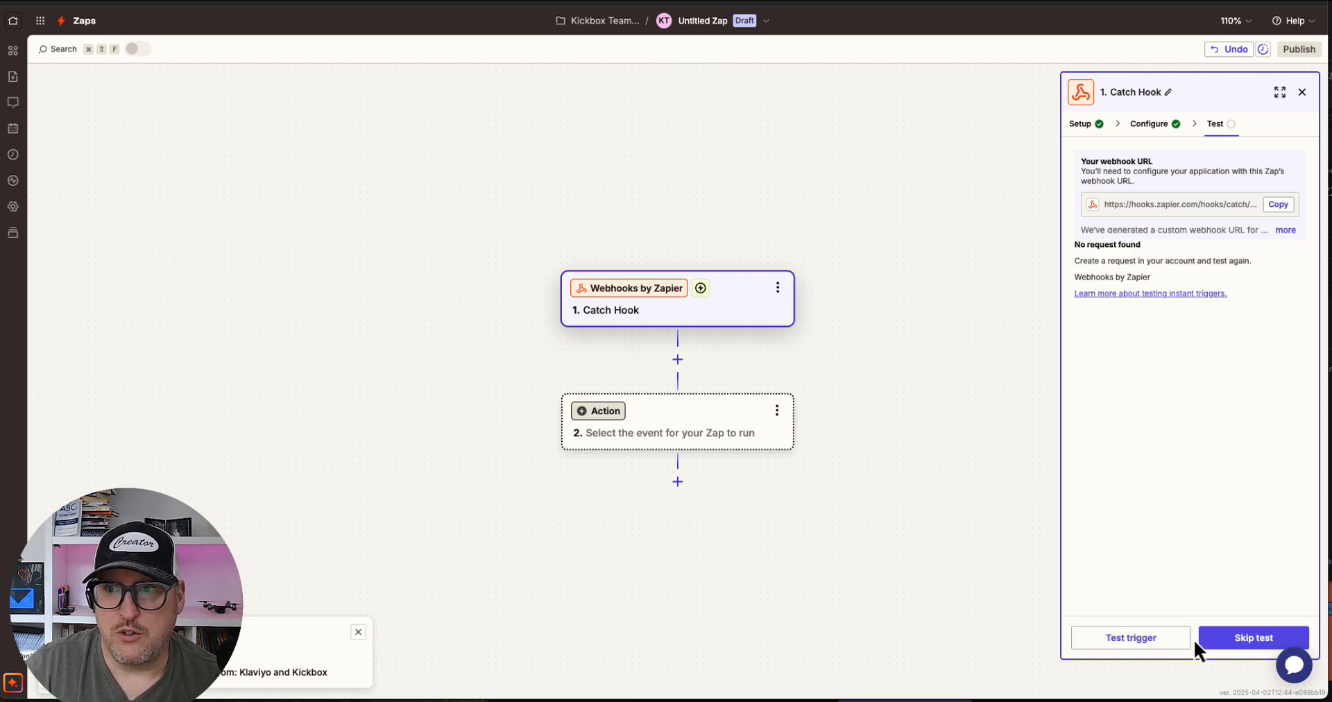
click(1190, 640)
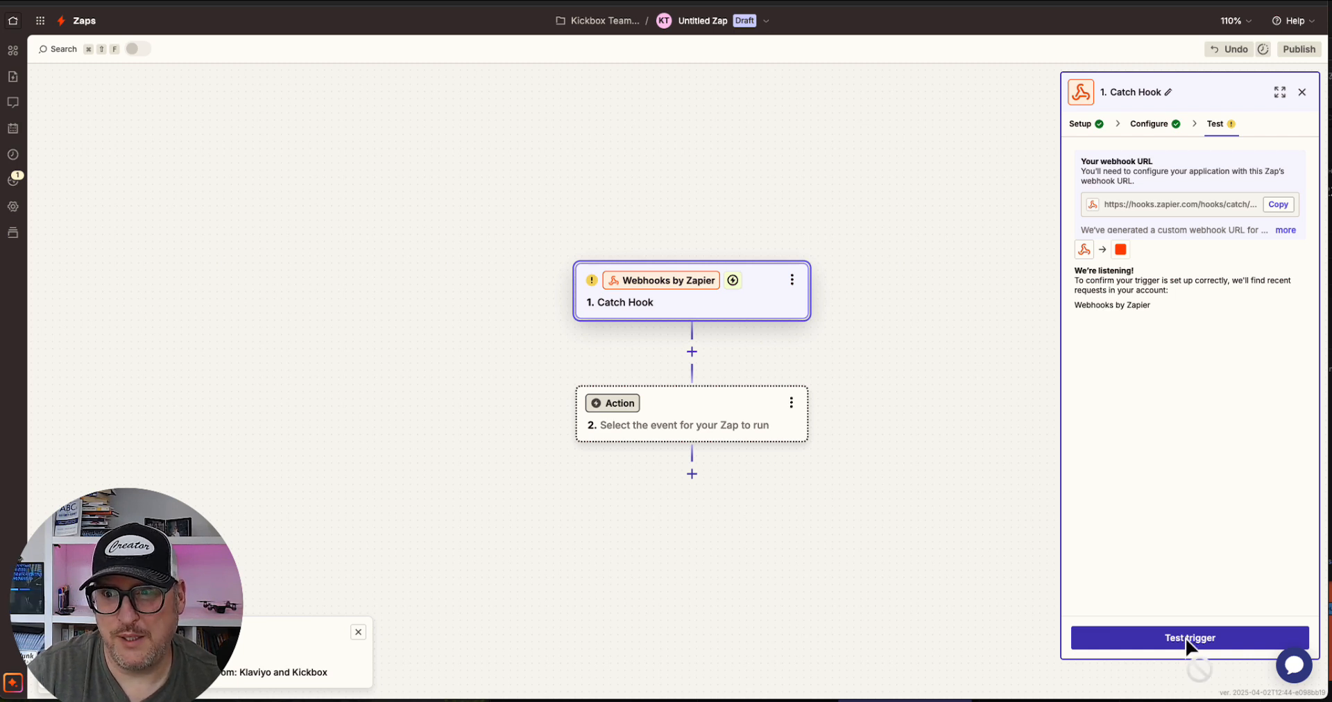
click(1187, 639)
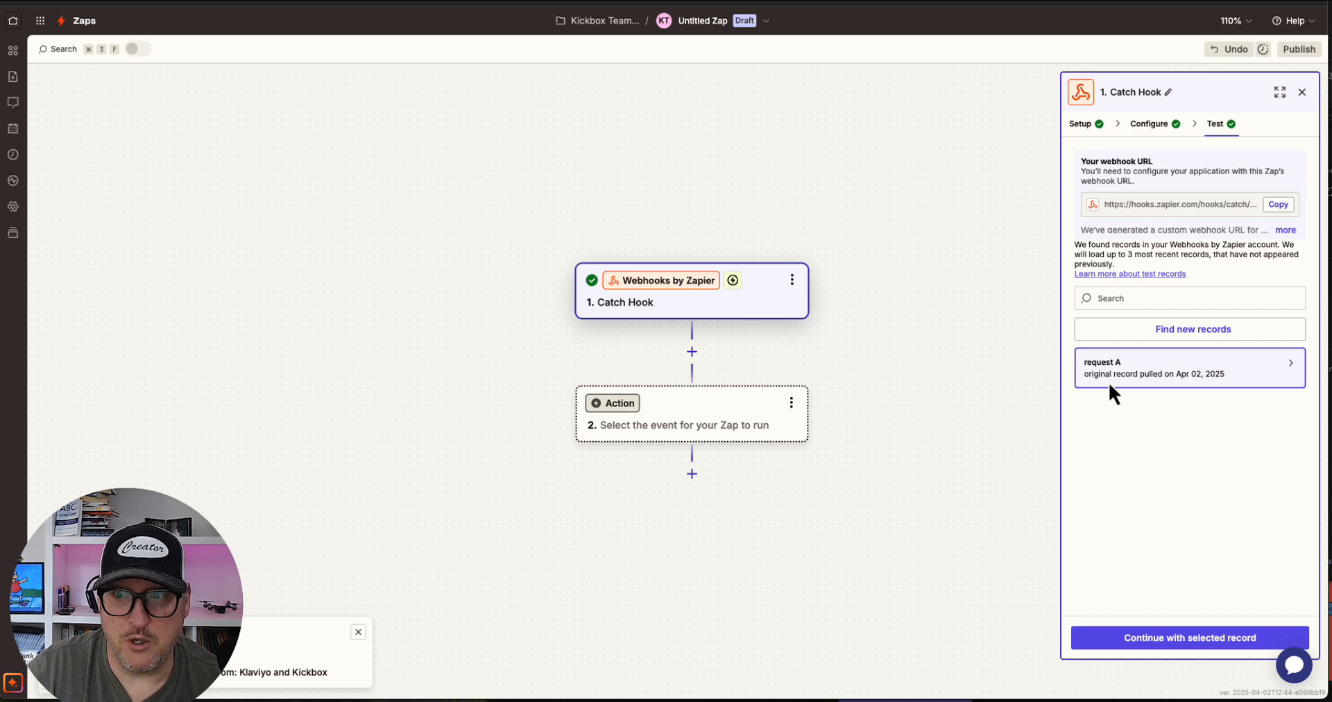
mouse_move(1108, 381)
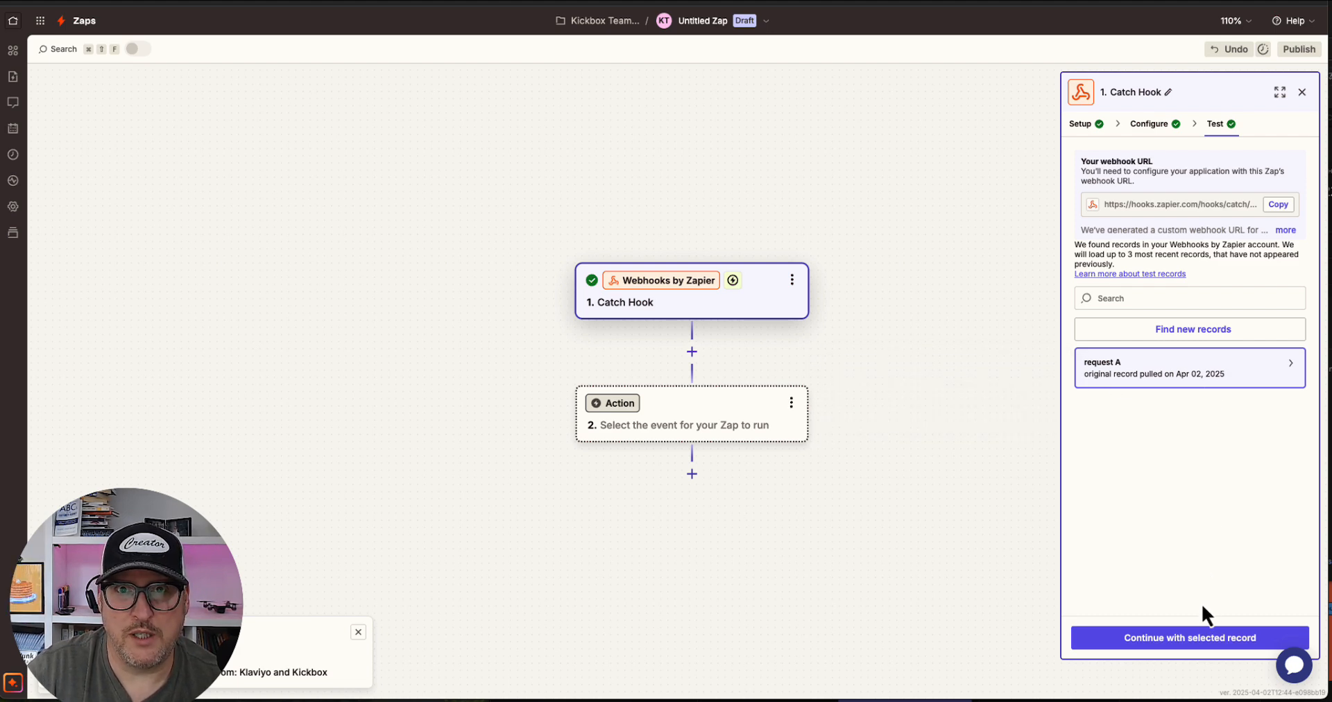
click(1197, 642)
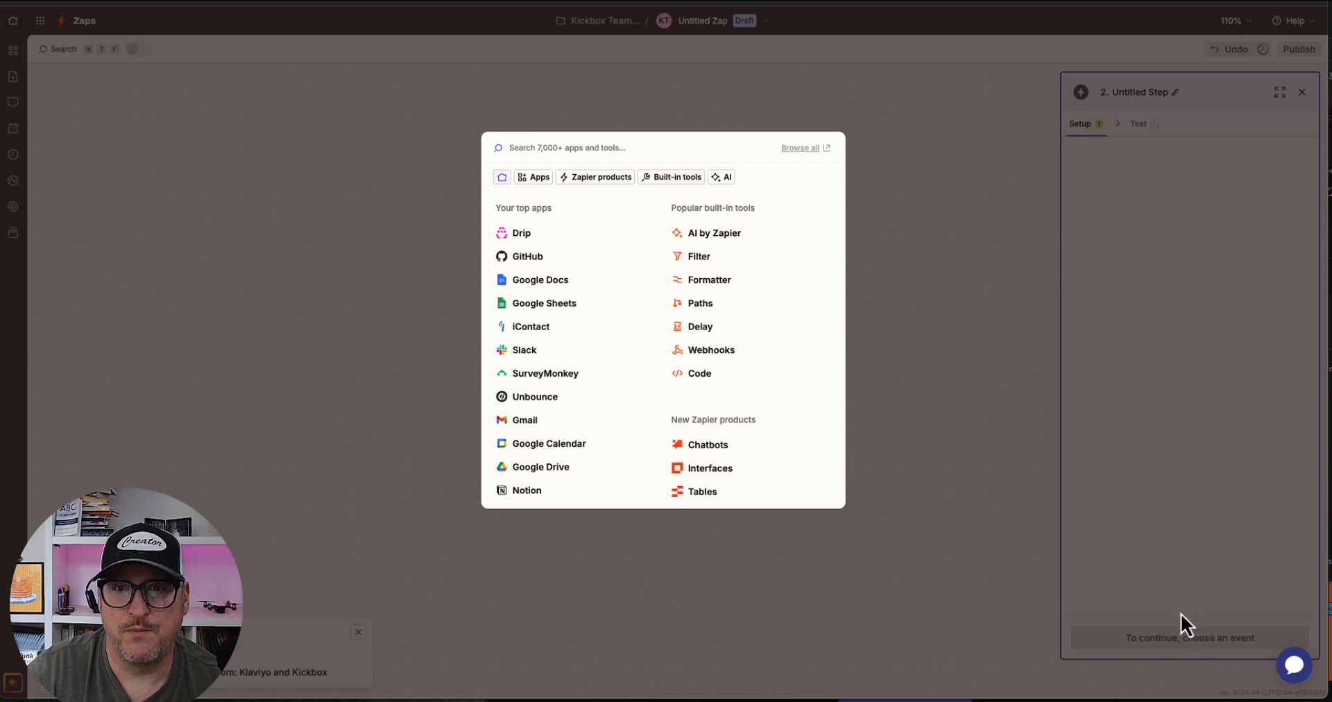
Add a Kickbox (1.3.1) action step with the Verify Email Address event
click(550, 147)
text(ki)
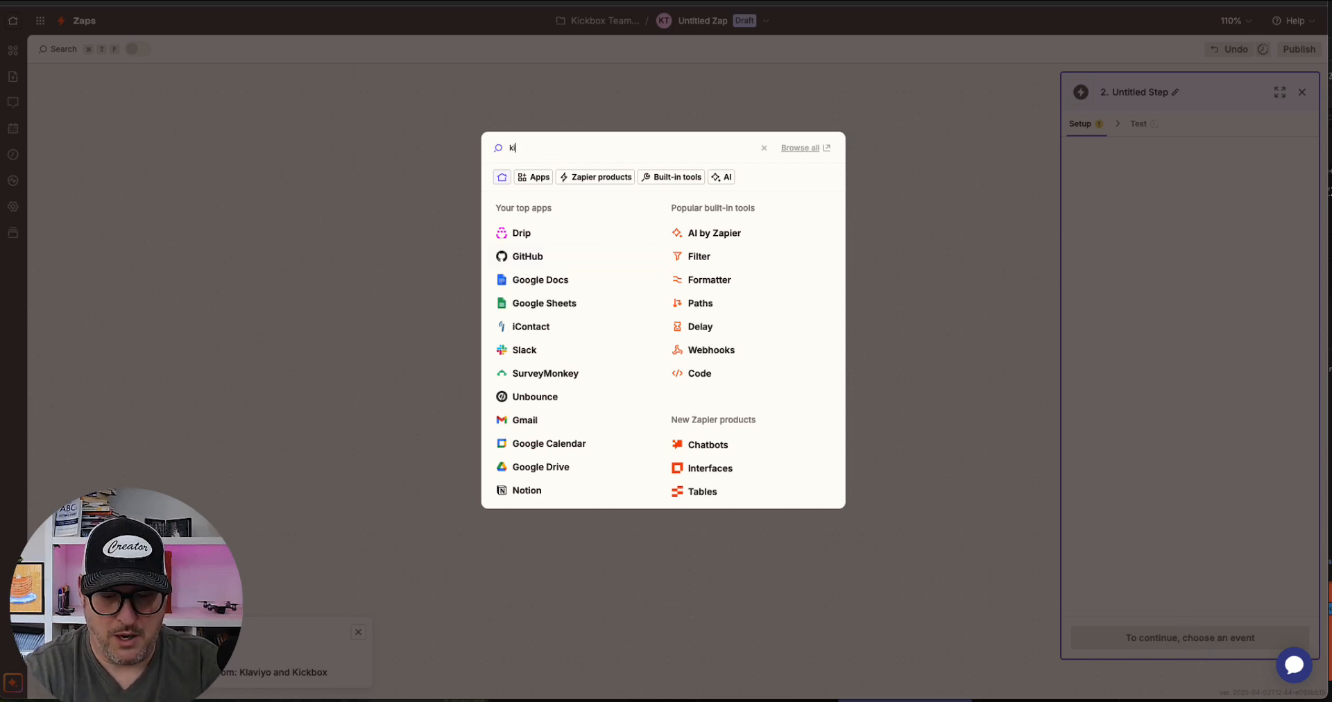
text(ck)
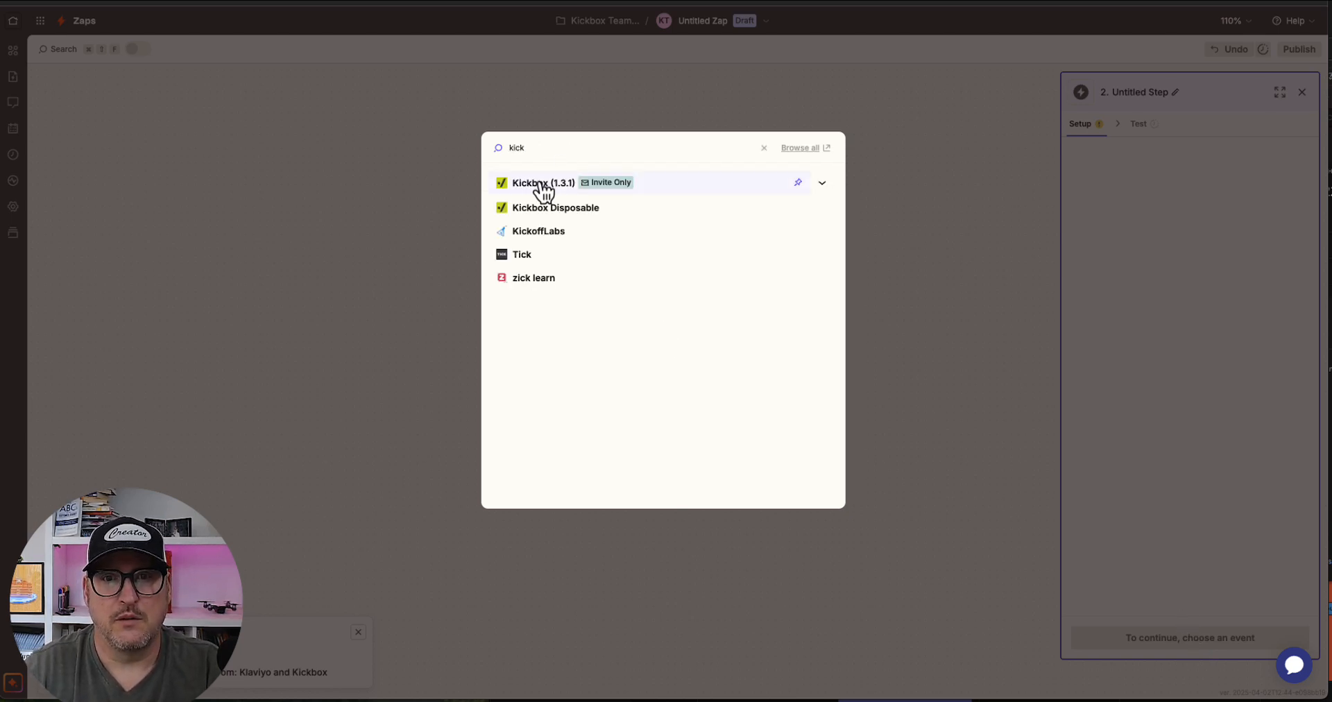
click(541, 183)
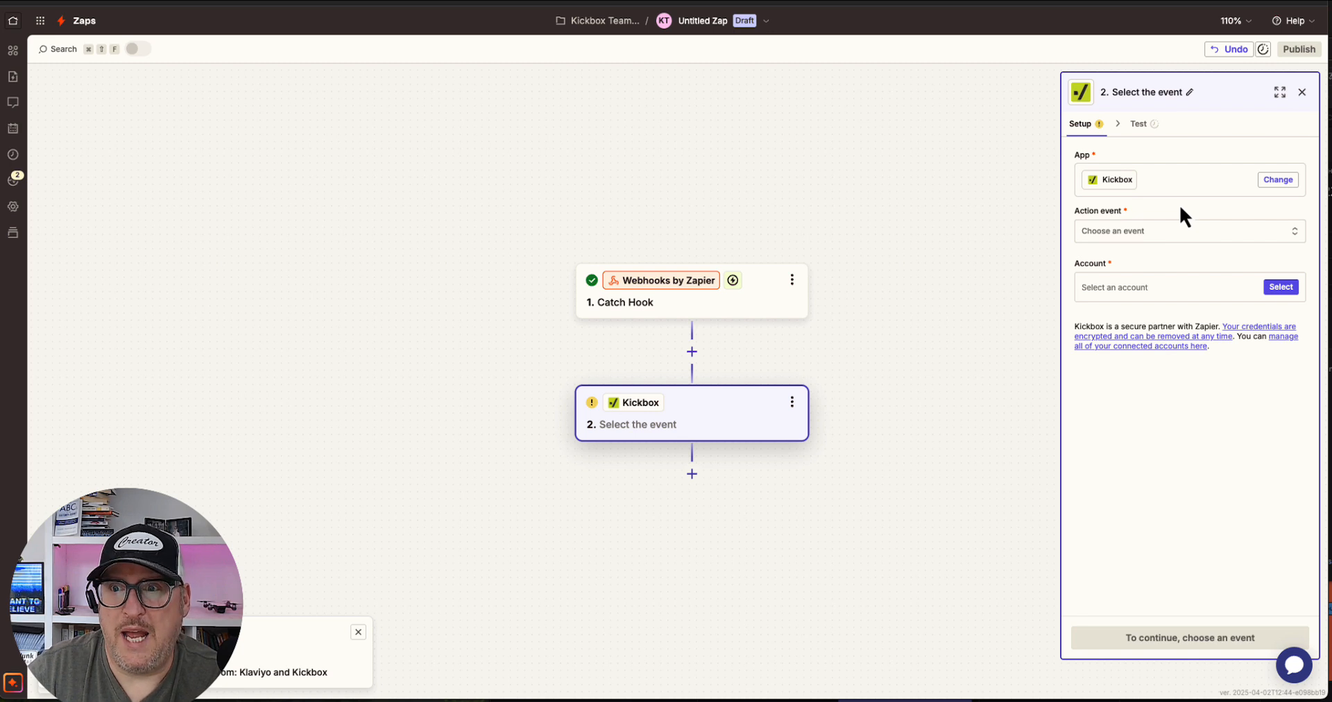
click(1166, 236)
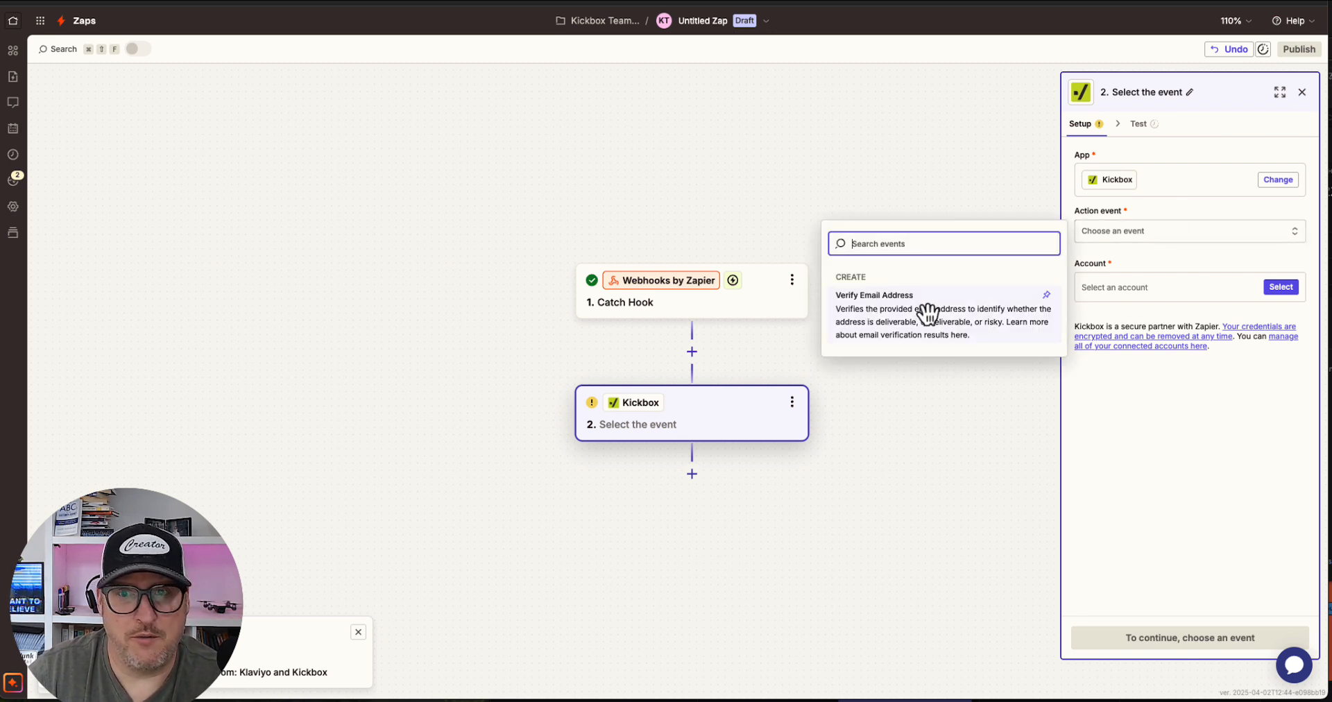
click(926, 315)
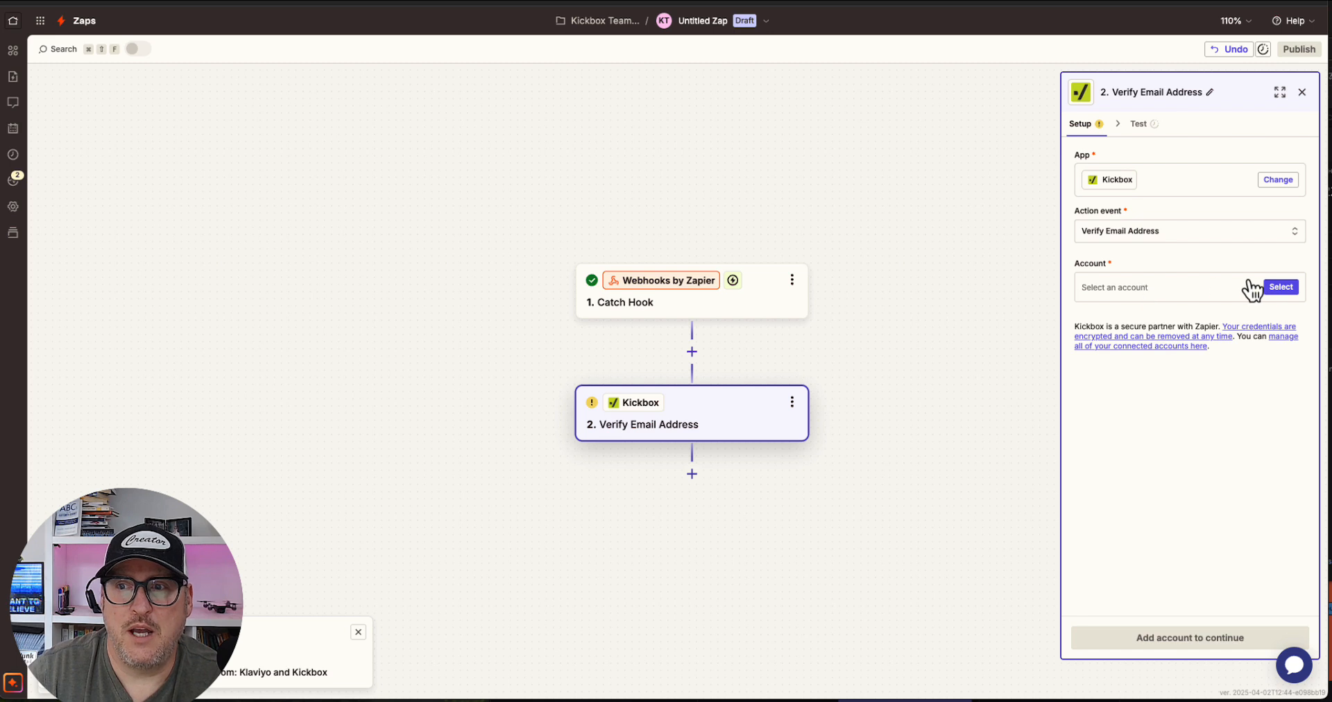
Select the Kickbox #2 account for the action and continue
click(1281, 287)
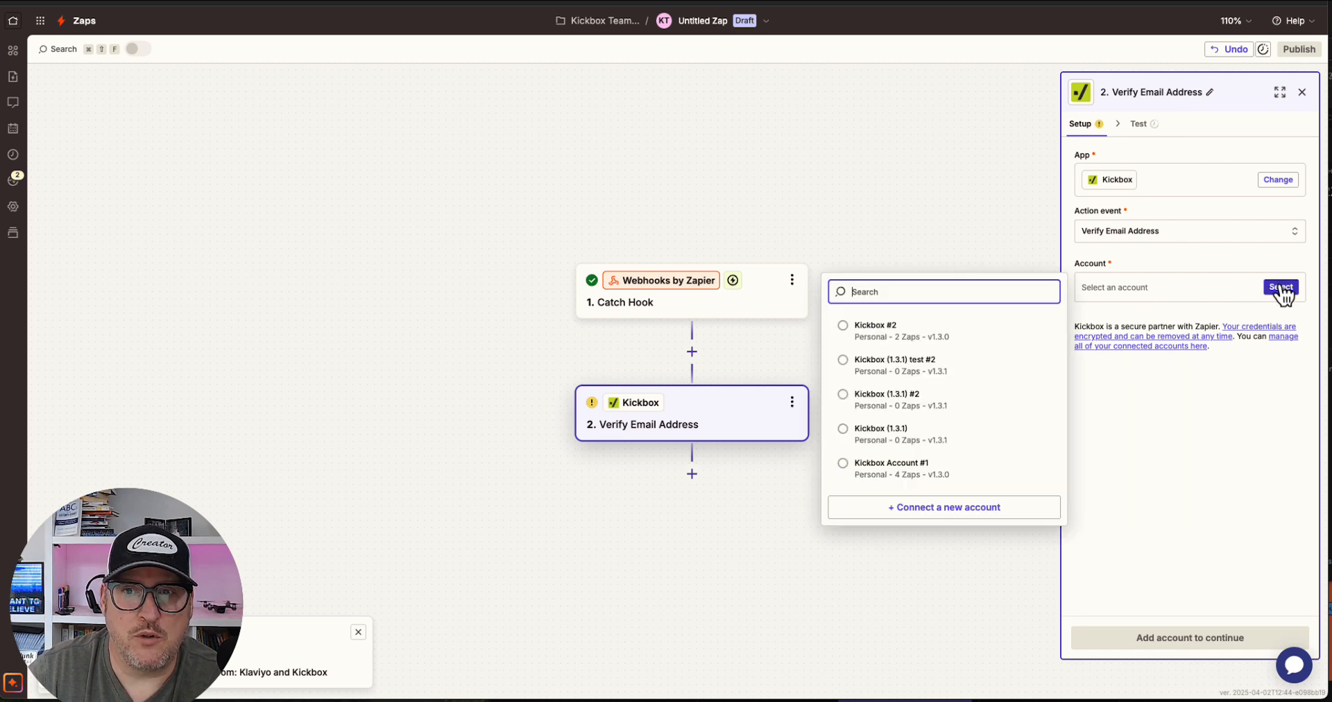
click(862, 337)
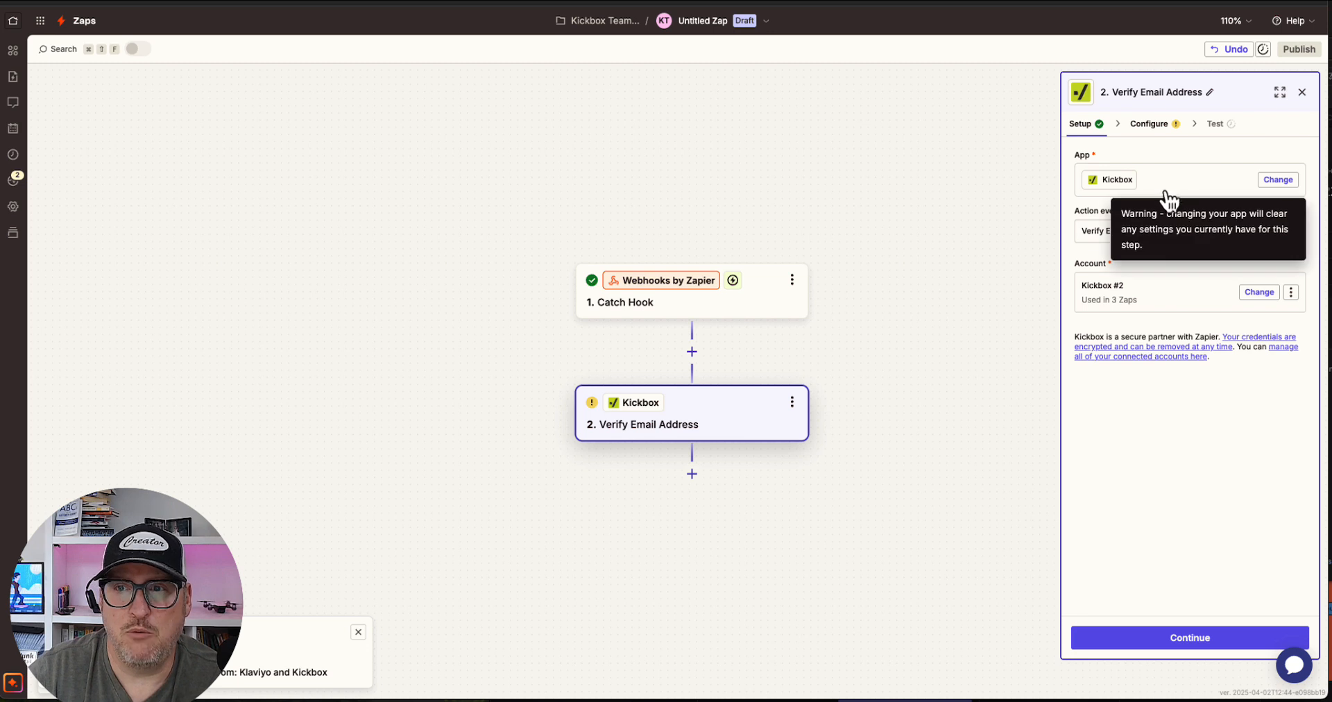
click(1197, 633)
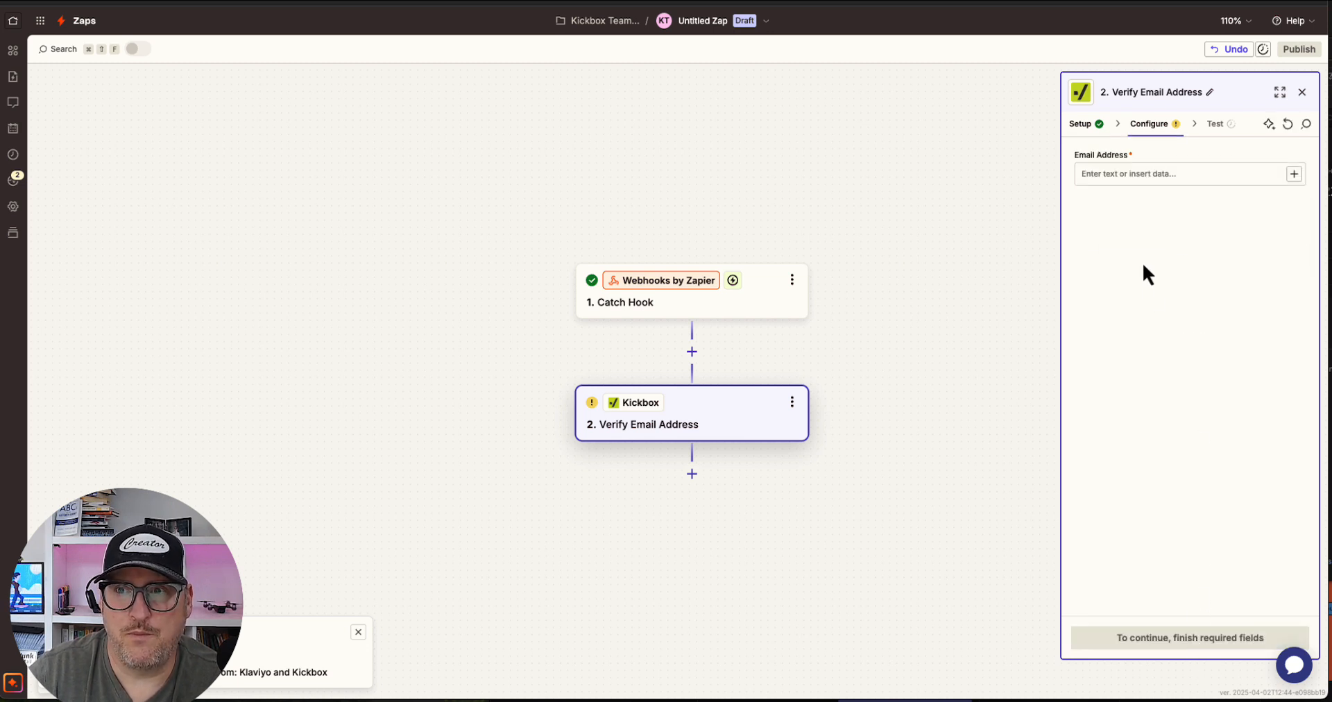
Map the Email Address field to the Catch Hook's Email value, continue, and test the Kickbox step
click(1159, 175)
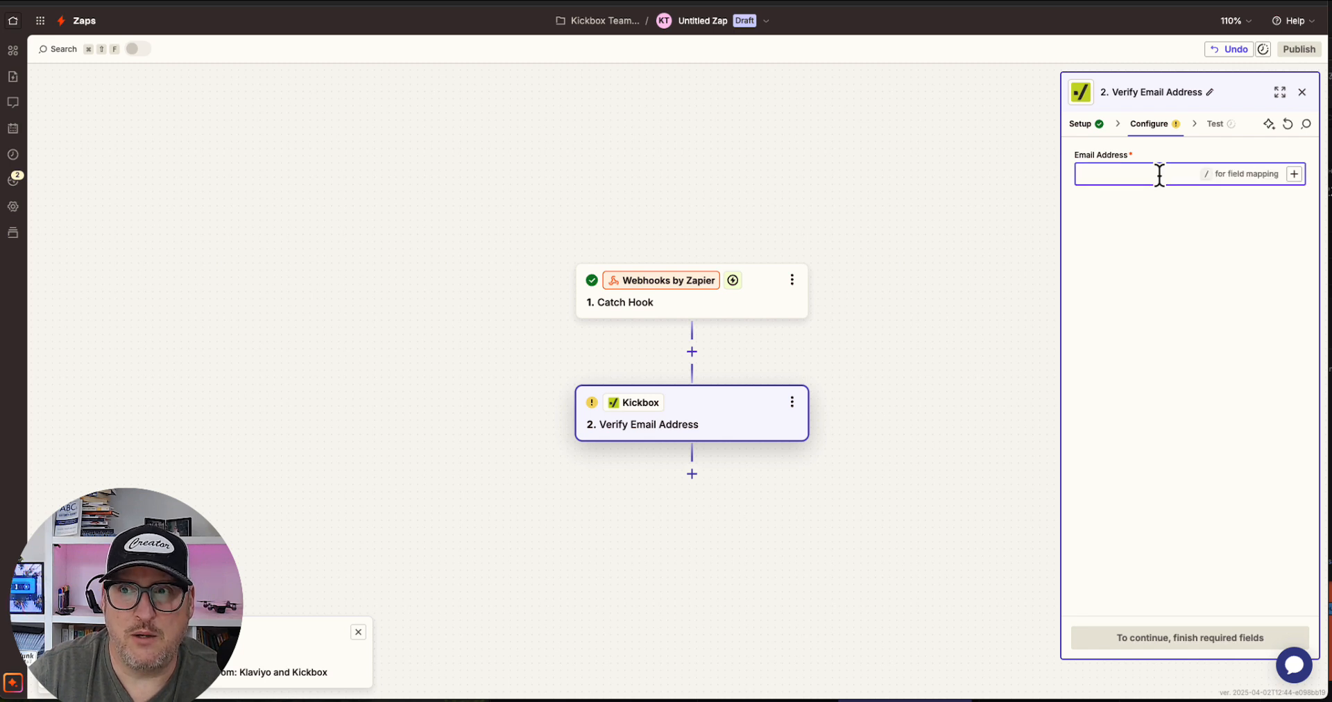
click(1293, 174)
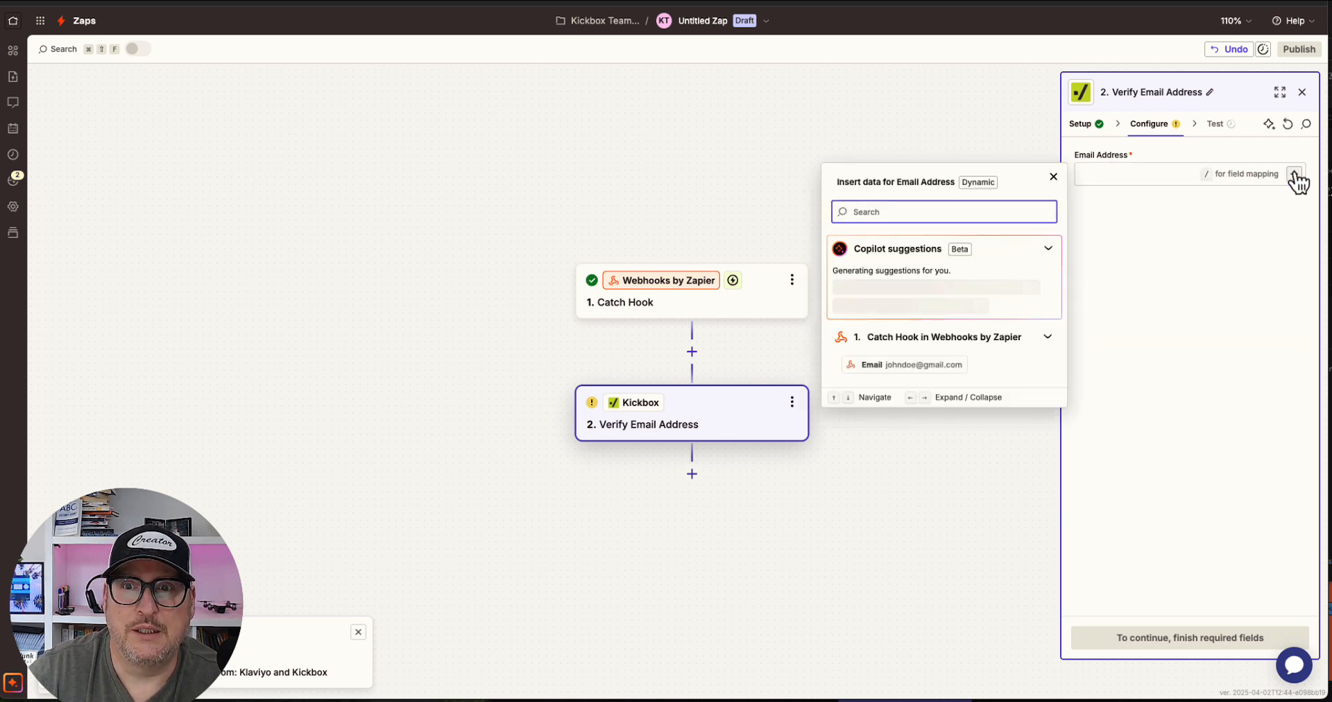
click(910, 354)
click(1184, 346)
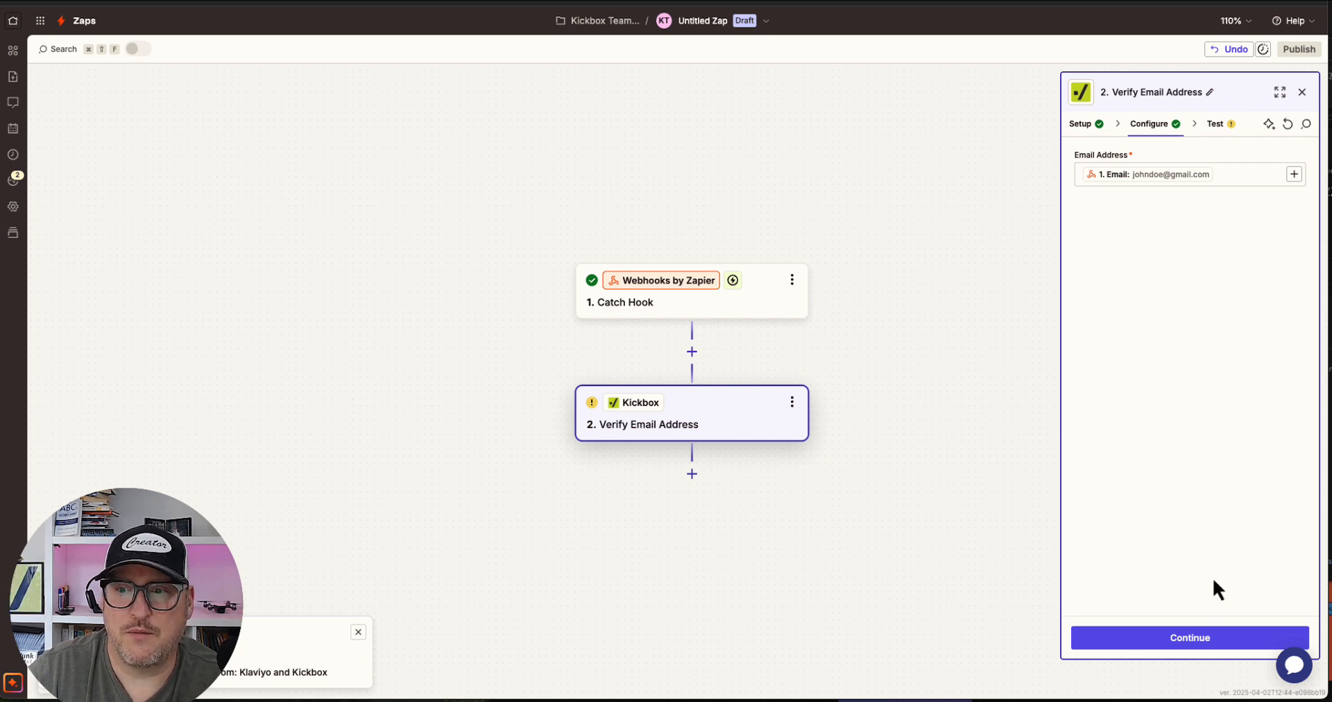
click(1196, 638)
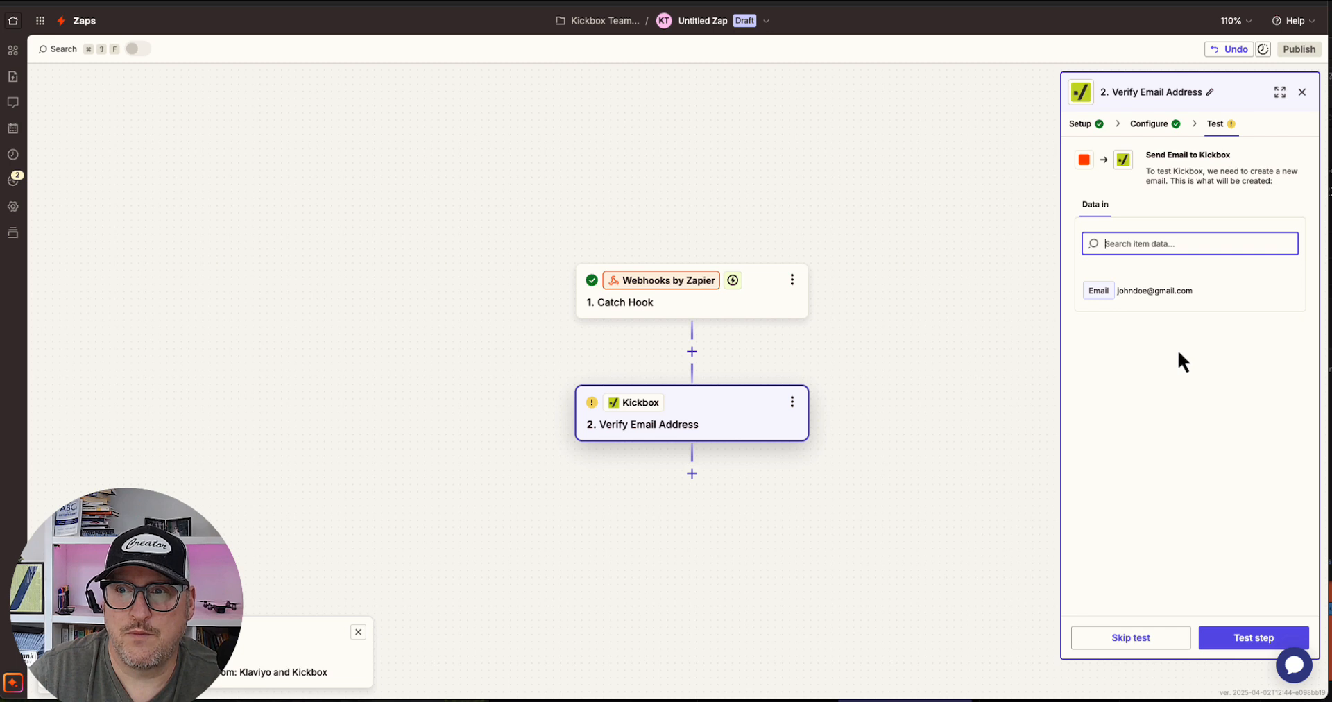
click(1137, 639)
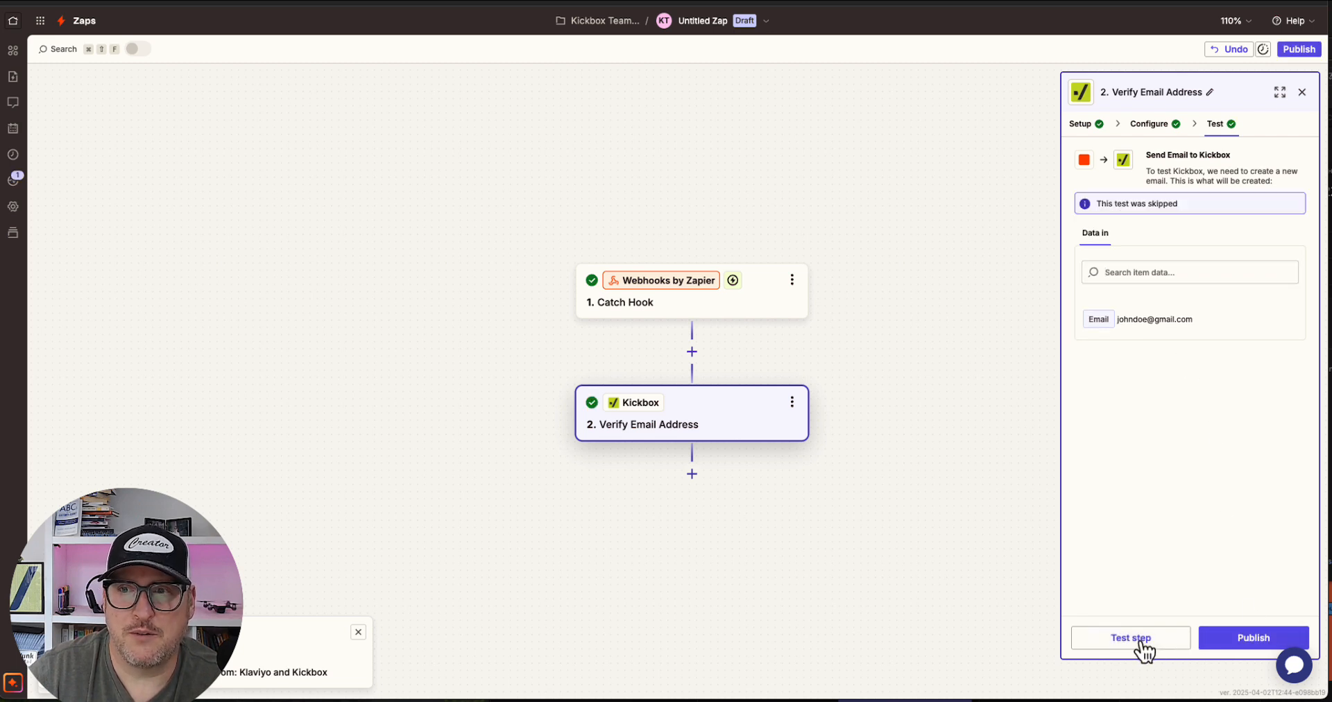
click(1139, 639)
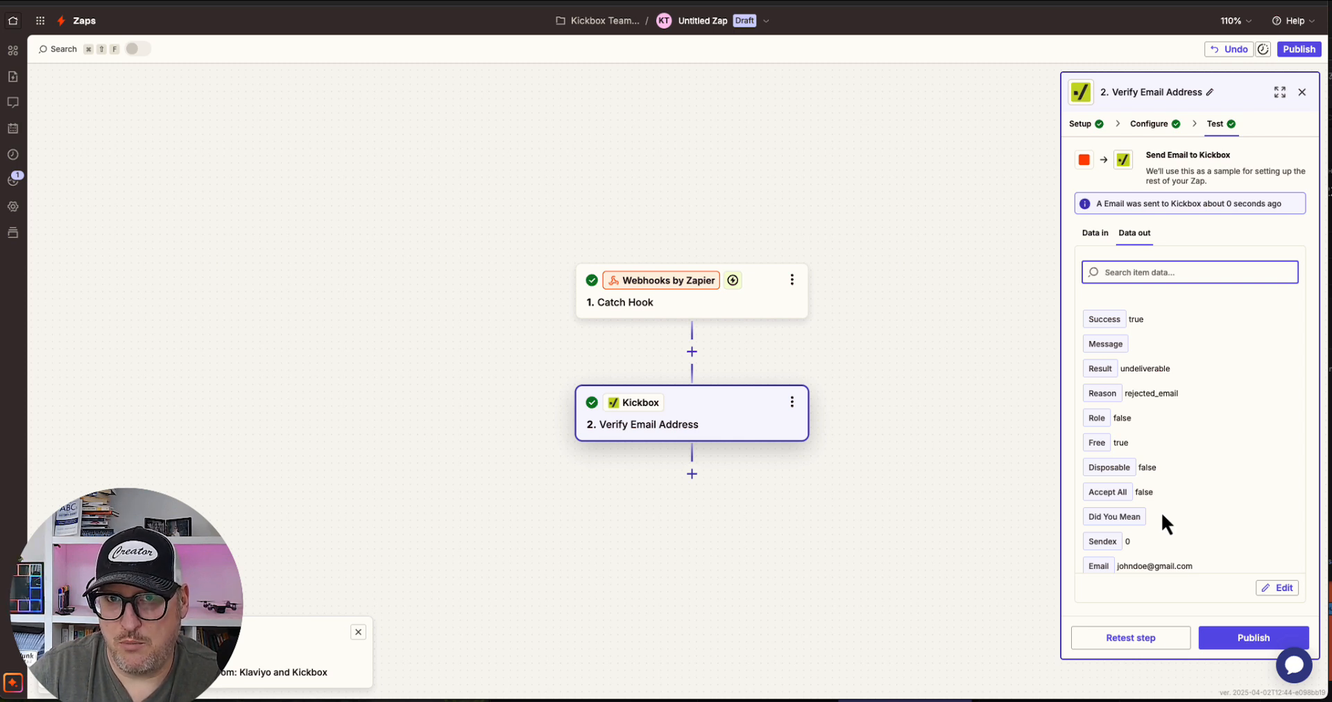
Add a Klaviyo action step after Kickbox with the Create Or Update Profile event
click(693, 478)
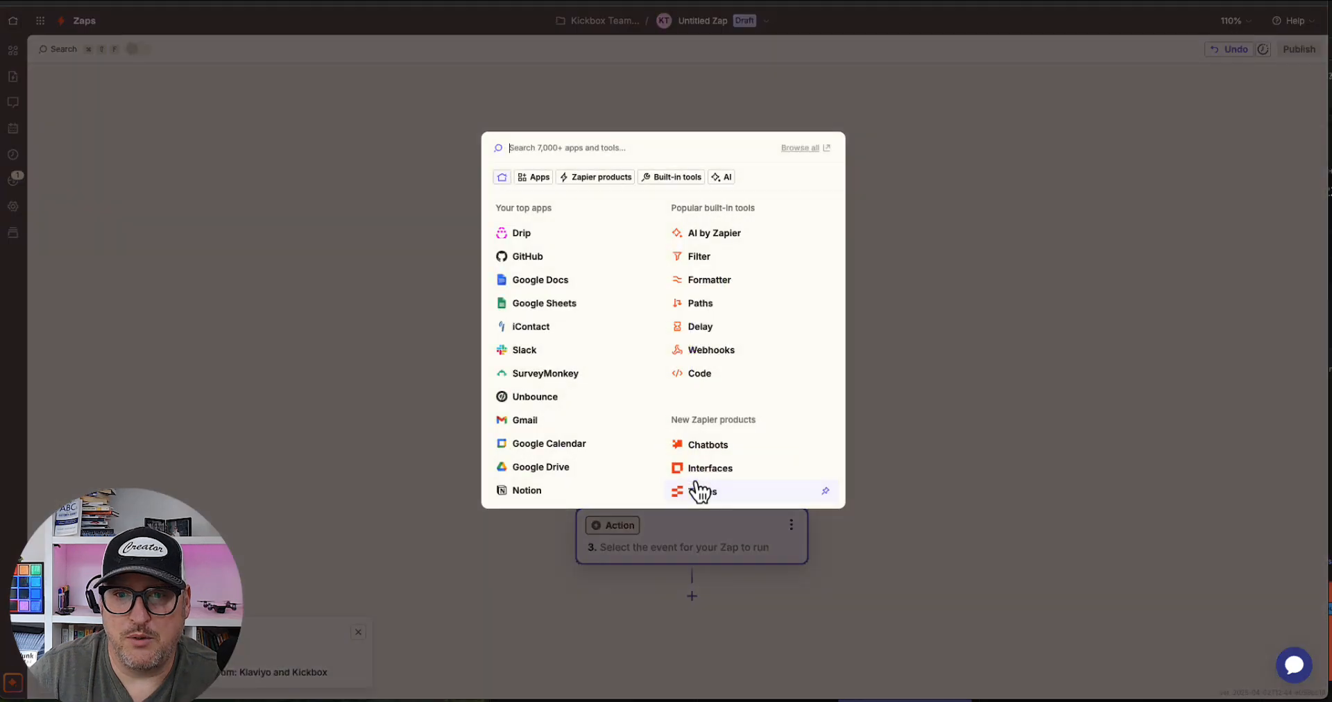
text(klav)
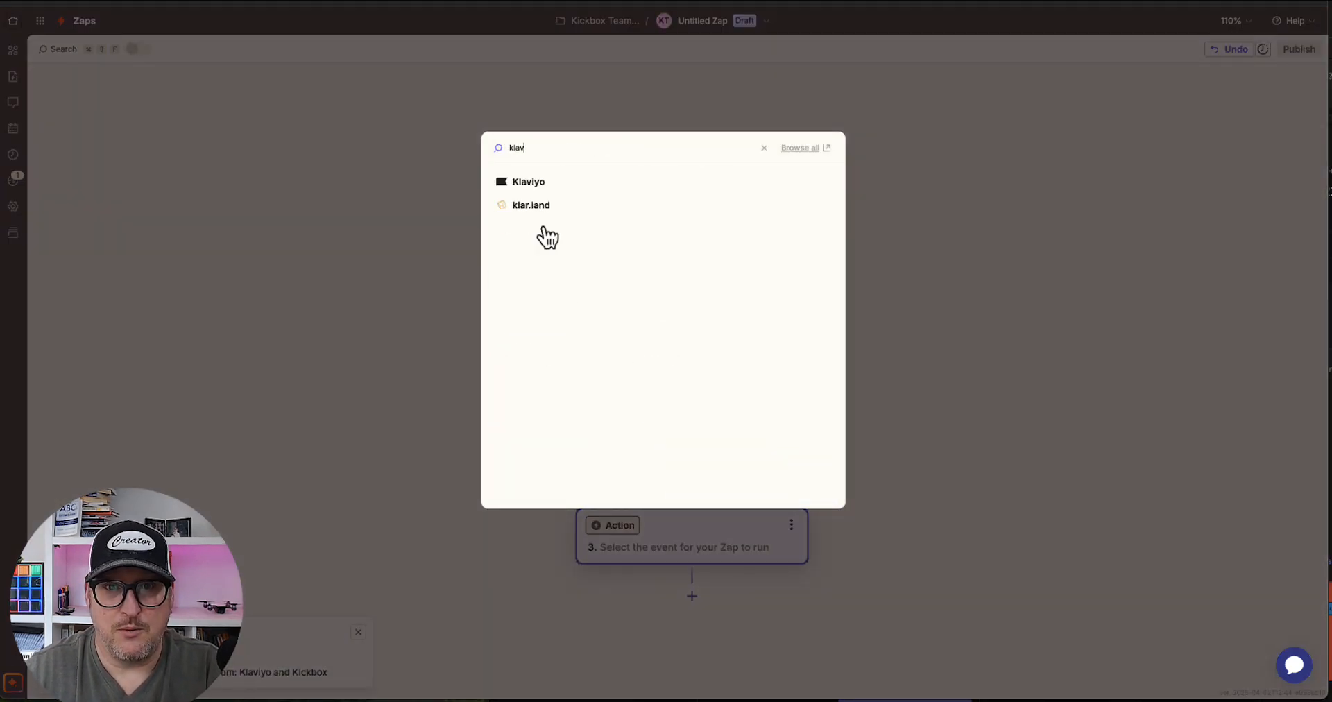
click(529, 183)
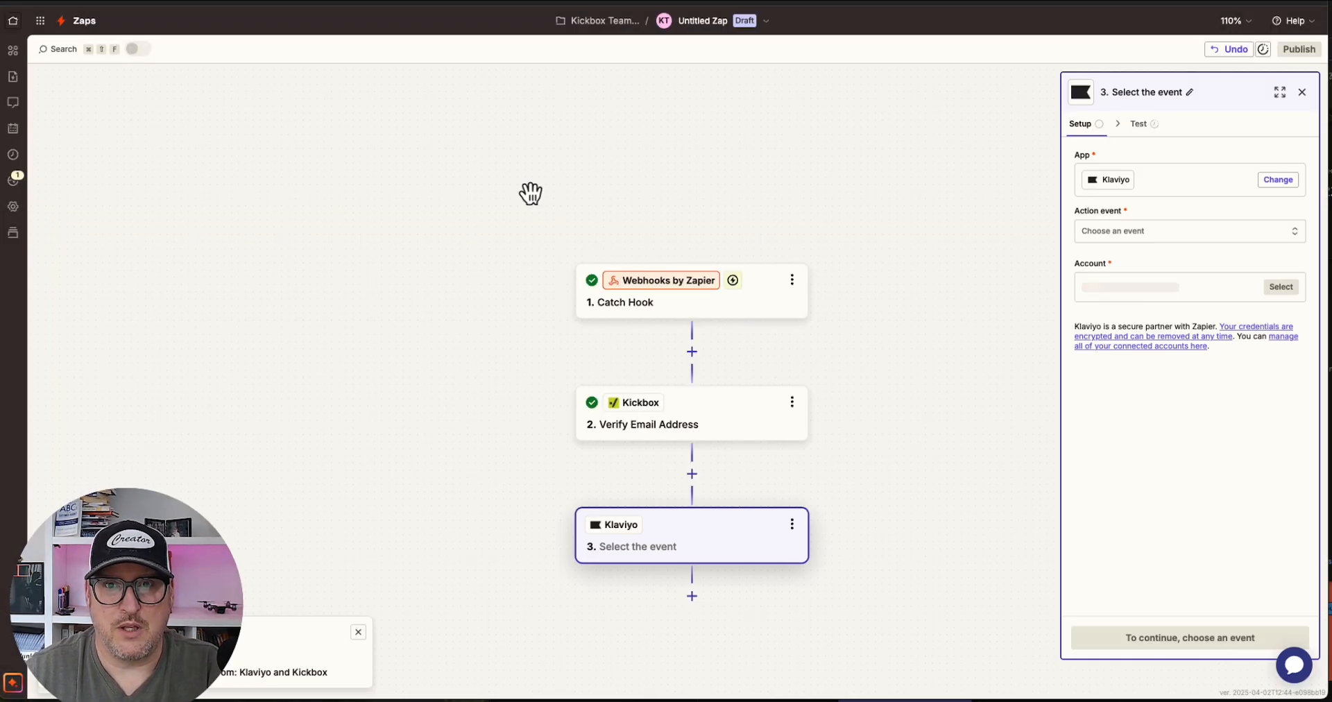
click(1131, 234)
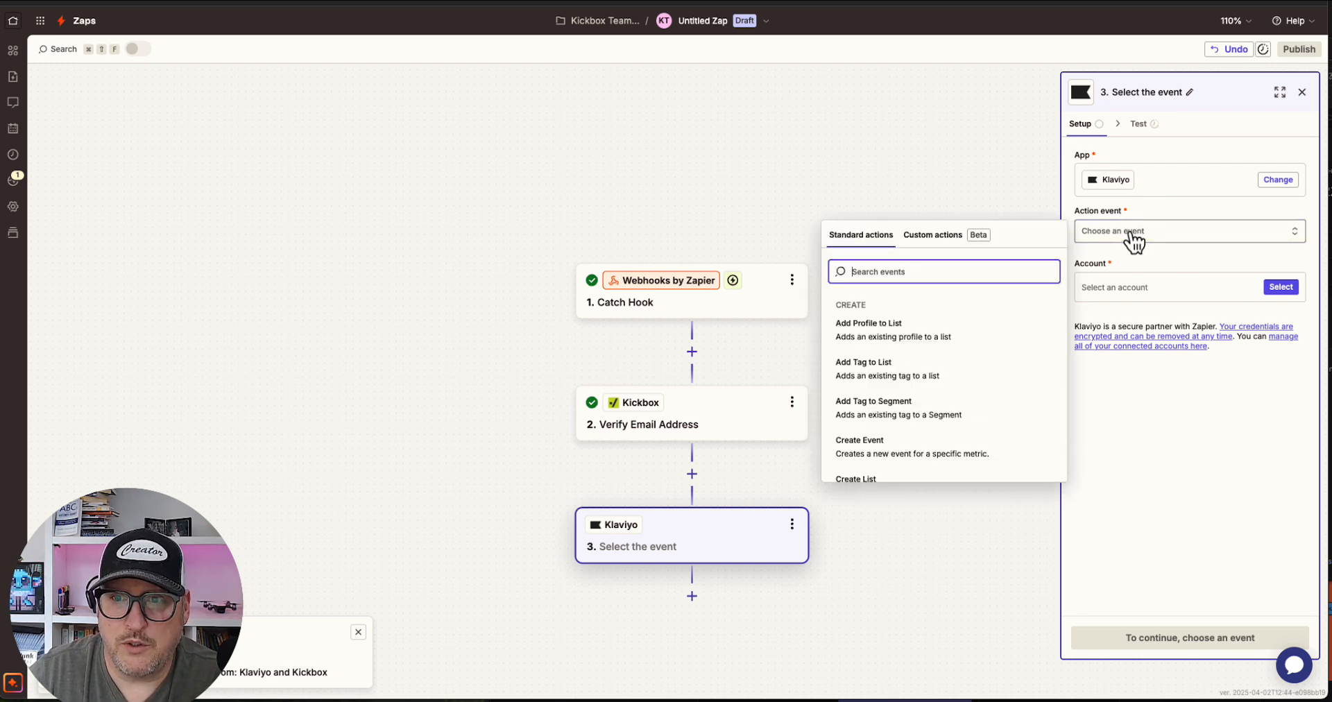
scroll(964, 384, down, 1)
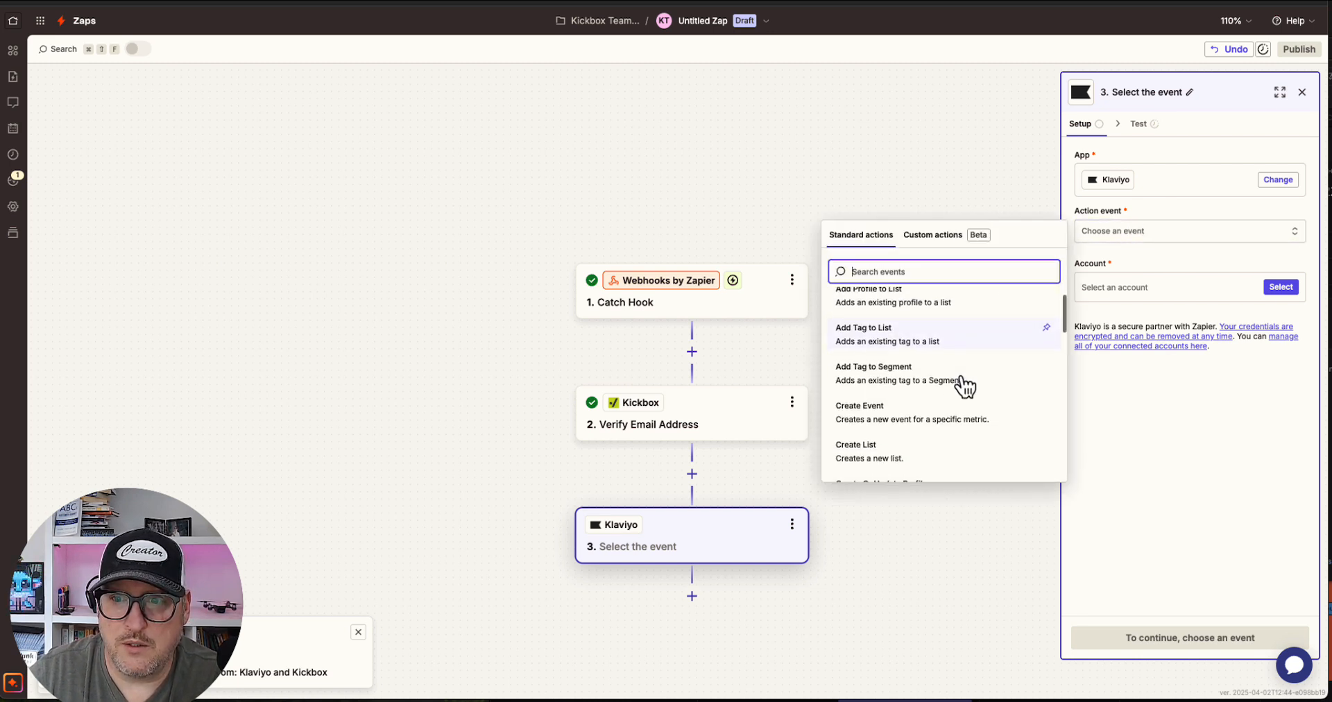
scroll(964, 385, down, 2)
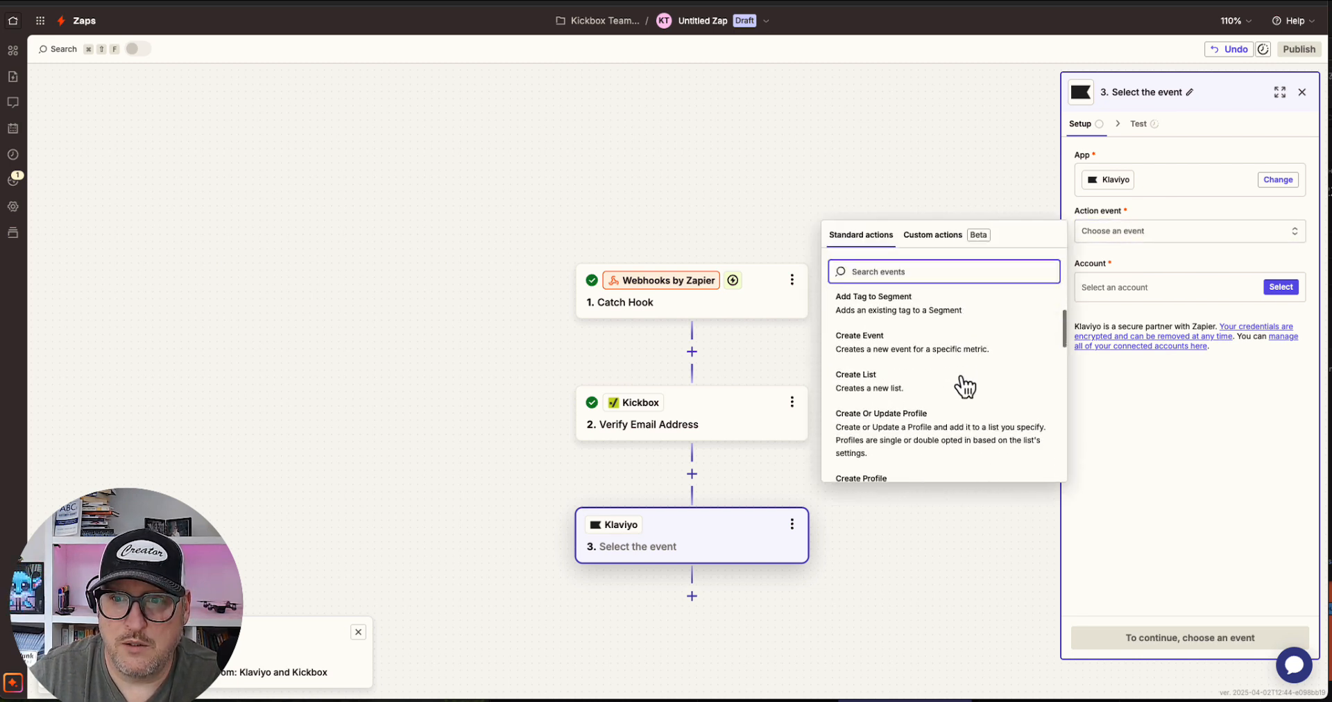
click(926, 425)
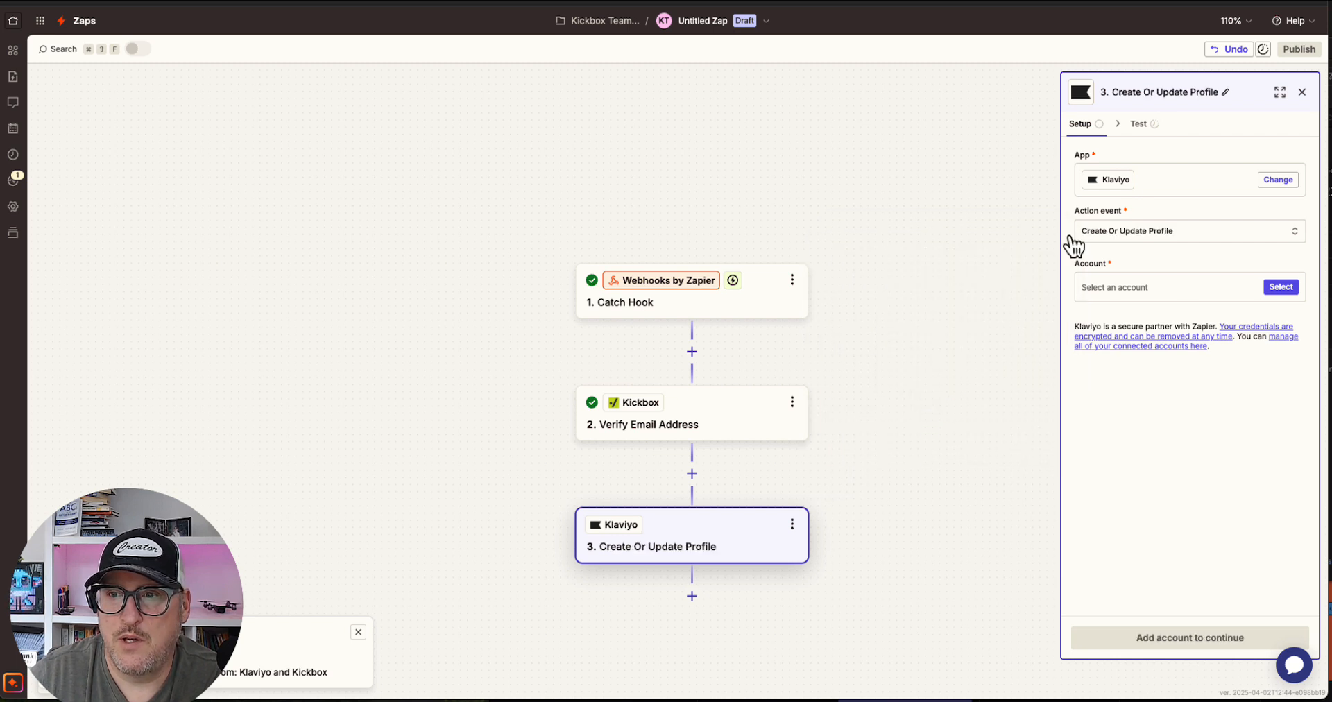
Select the #3 Klaviyo account for the action and continue
click(1278, 288)
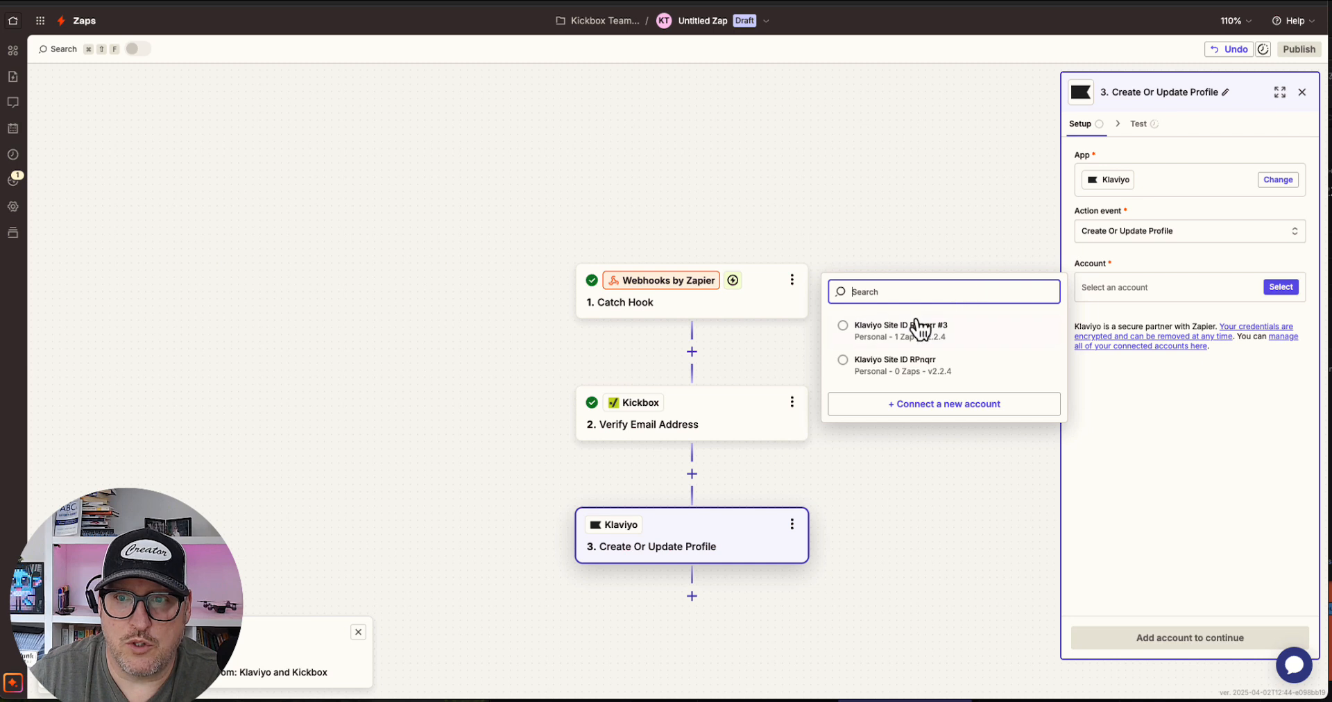
click(849, 335)
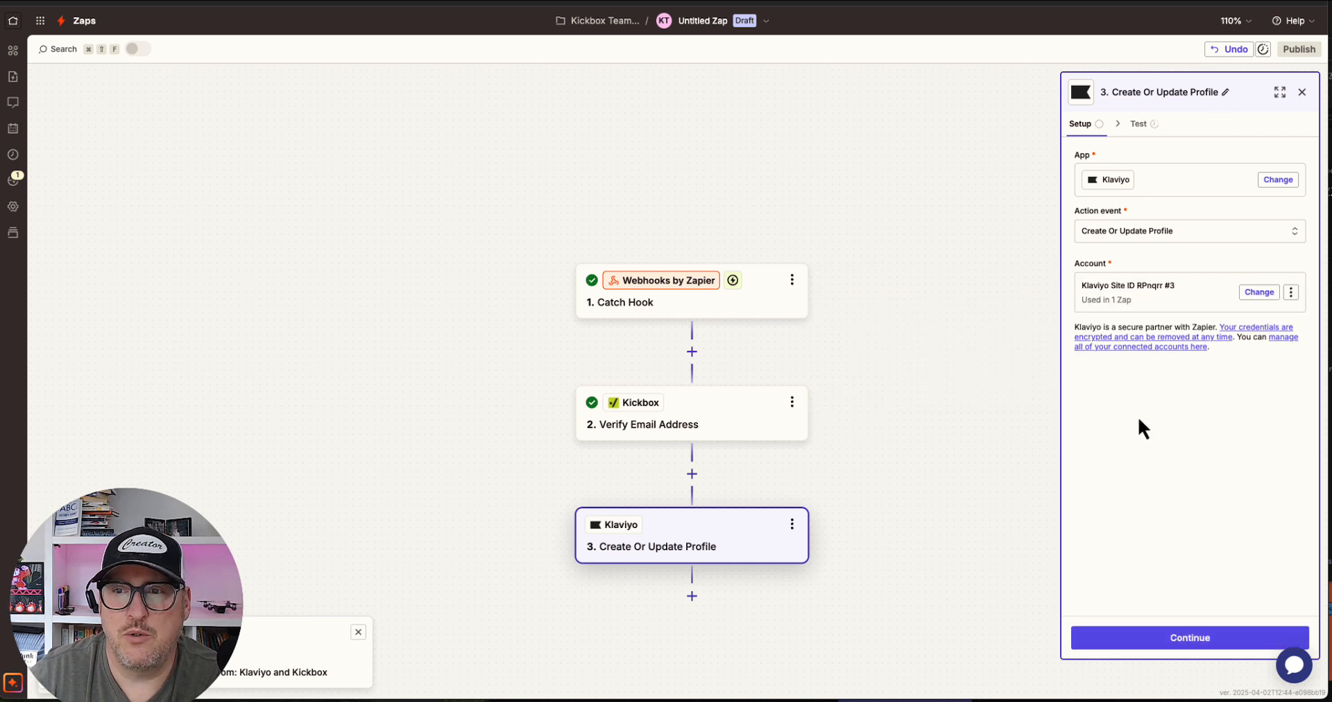
click(1197, 646)
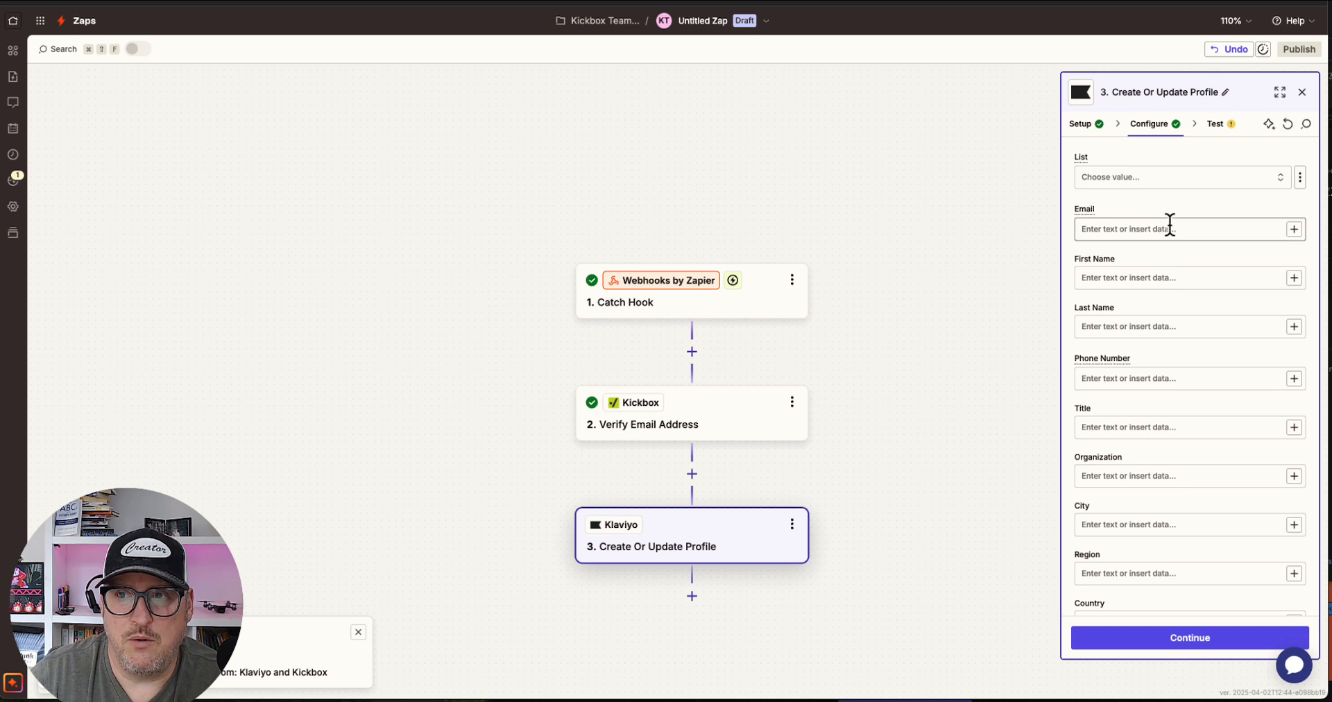
Map the profile's Email field to the Catch Hook's Email value
click(1293, 229)
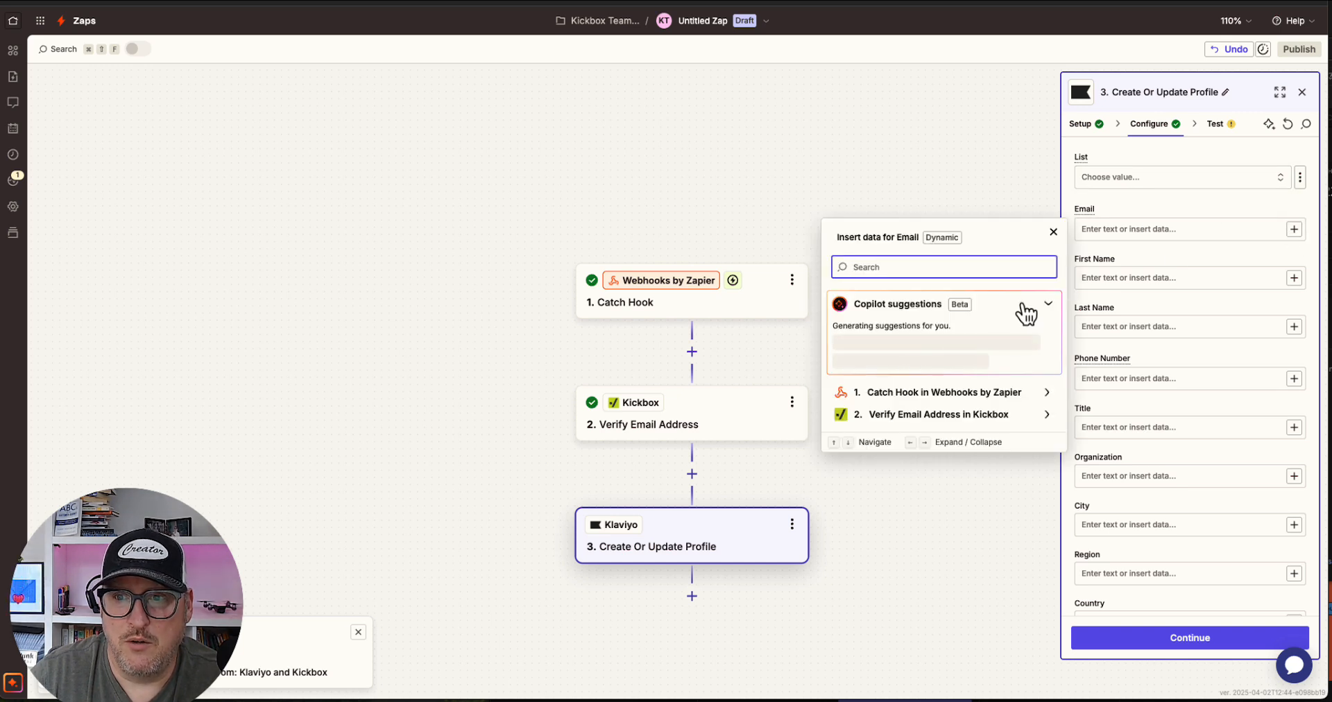
click(966, 394)
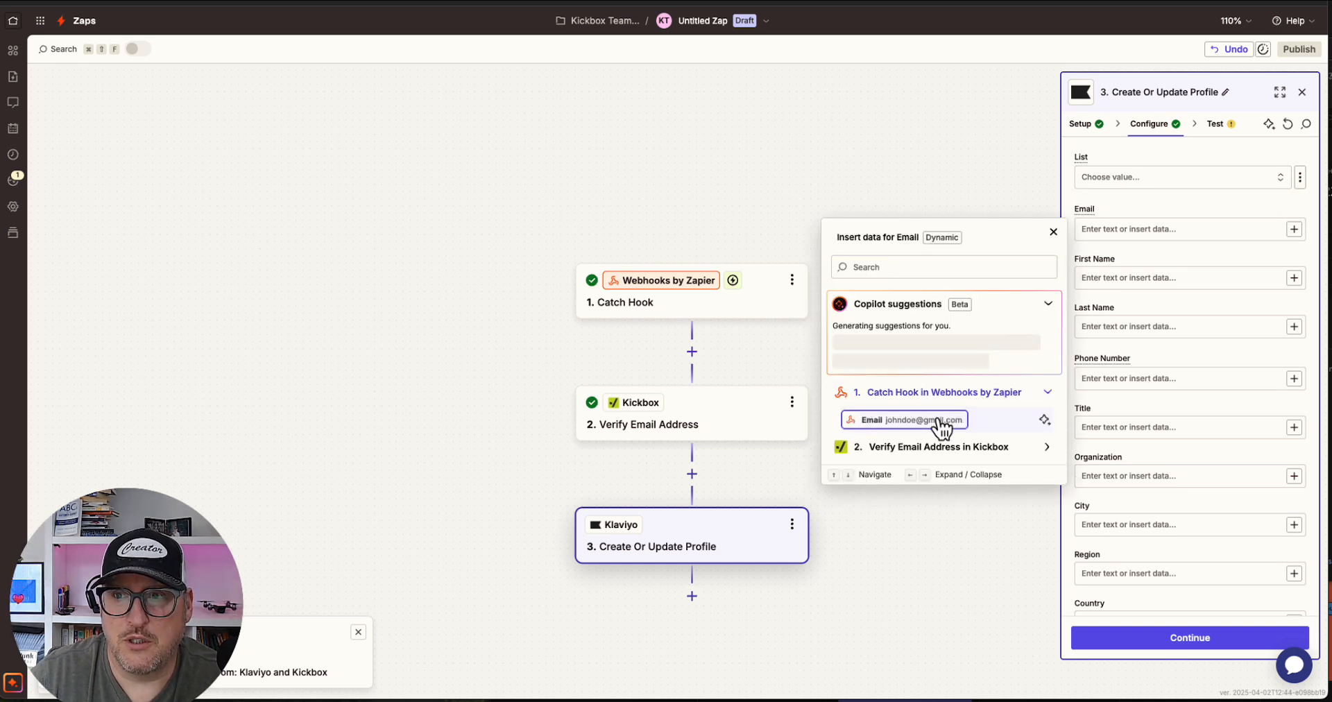
click(940, 423)
click(1196, 375)
Map the Free and Disposable custom properties to Kickbox's Free and Disposable outputs
scroll(1198, 376, down, 2)
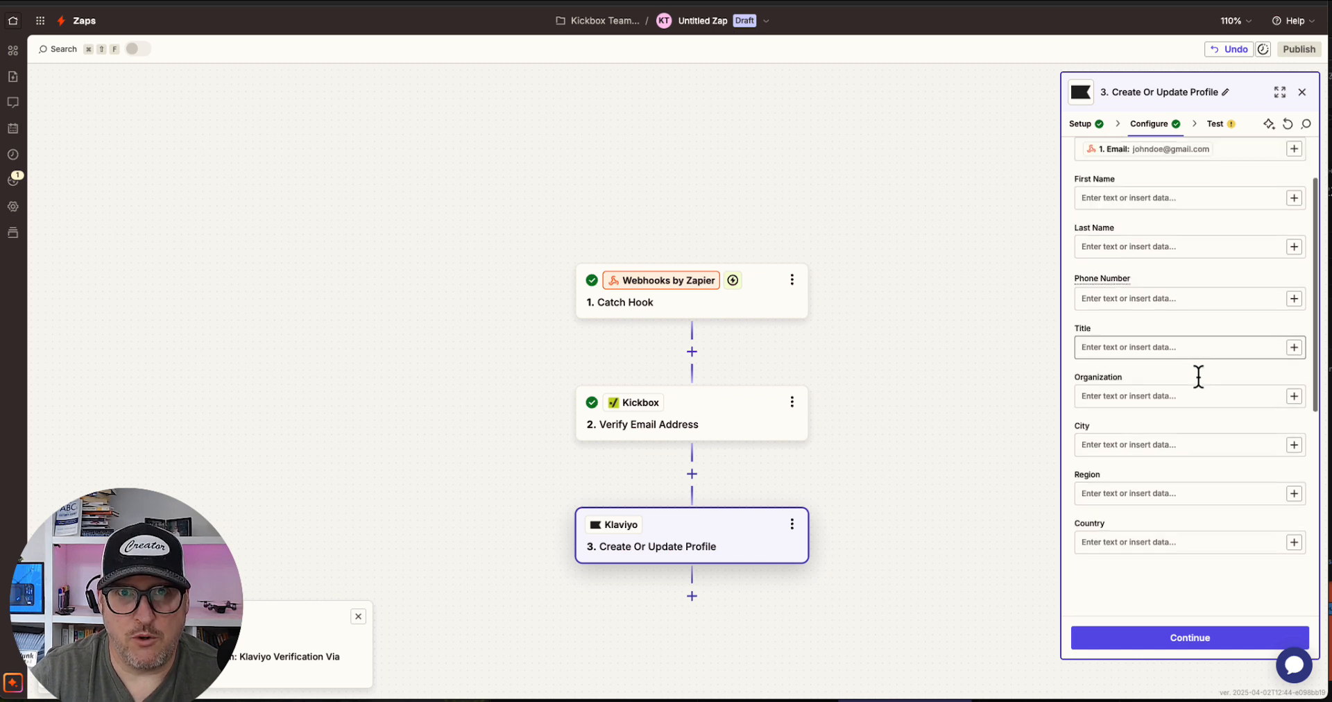
scroll(1197, 376, down, 6)
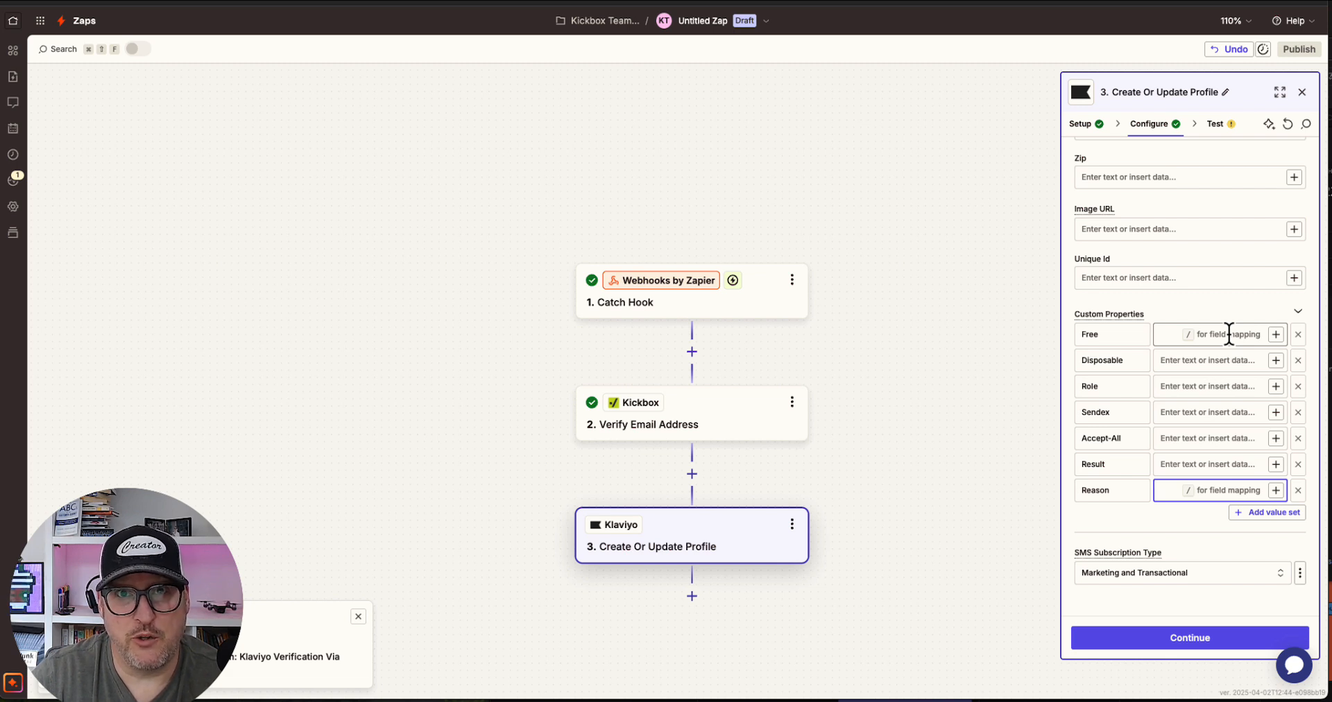
click(1259, 333)
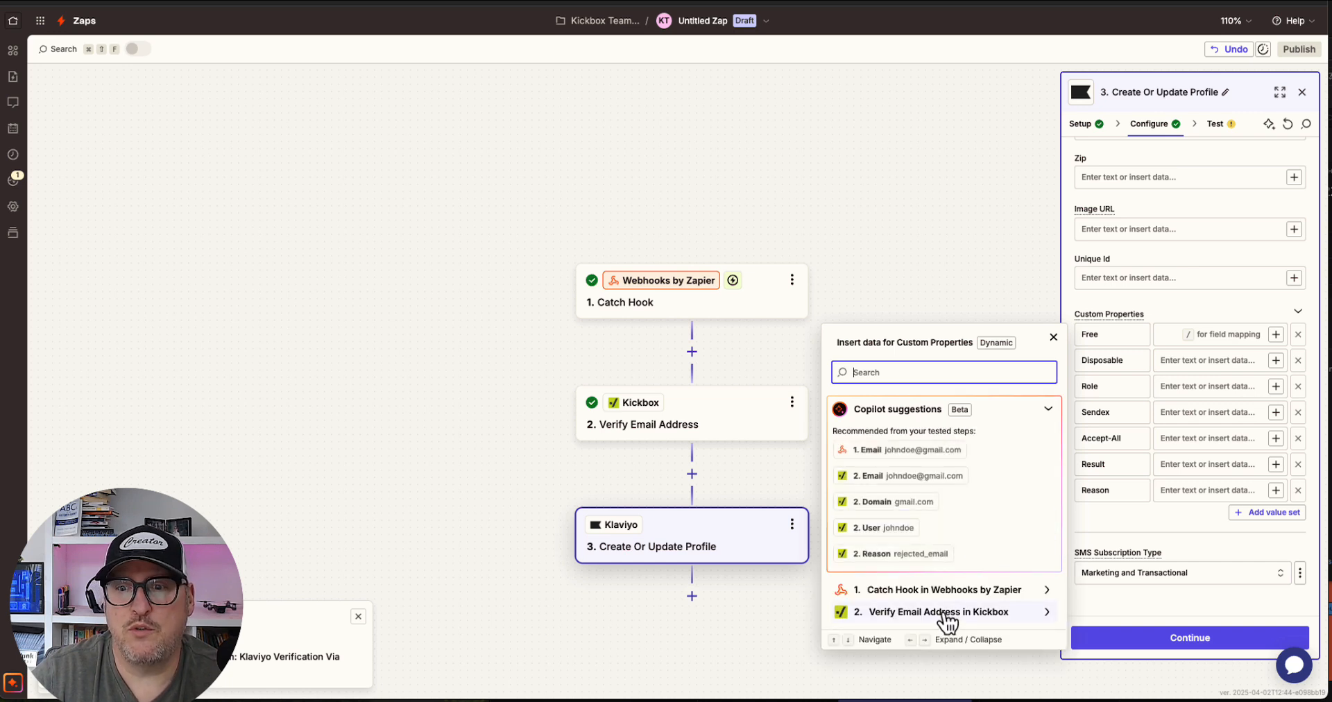
click(943, 613)
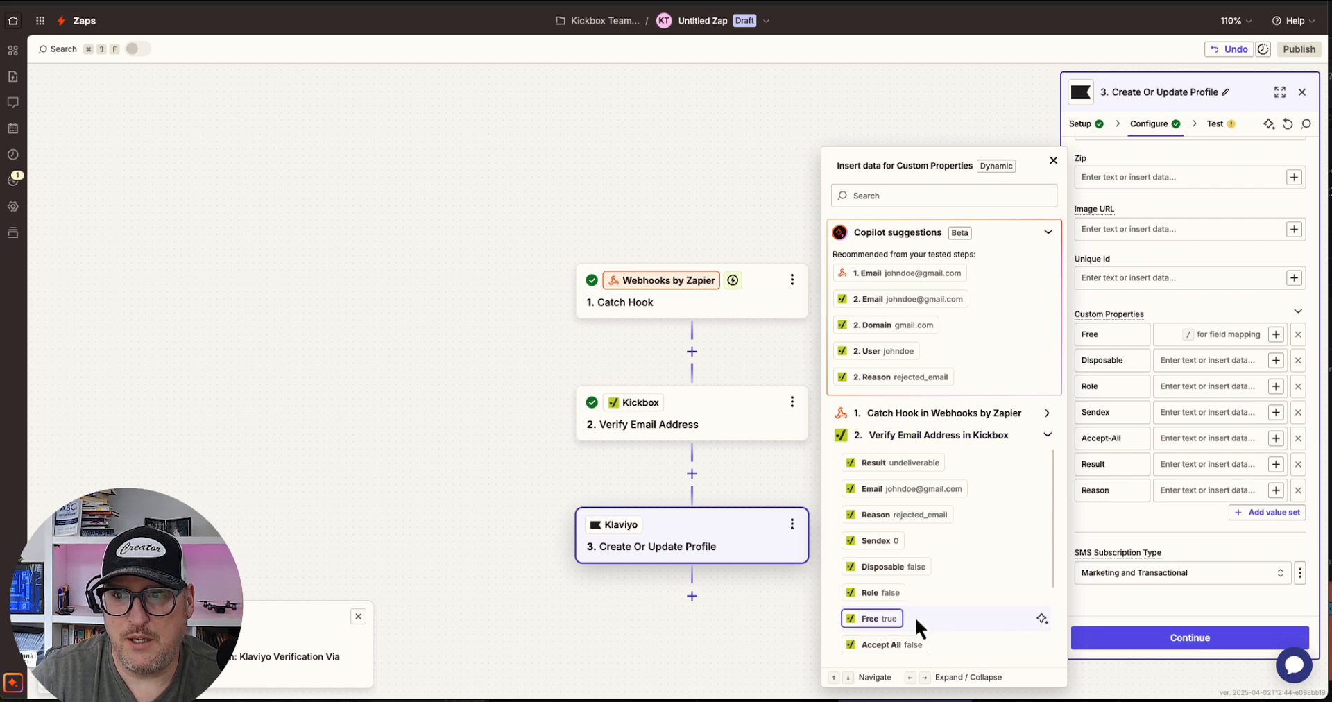
click(890, 624)
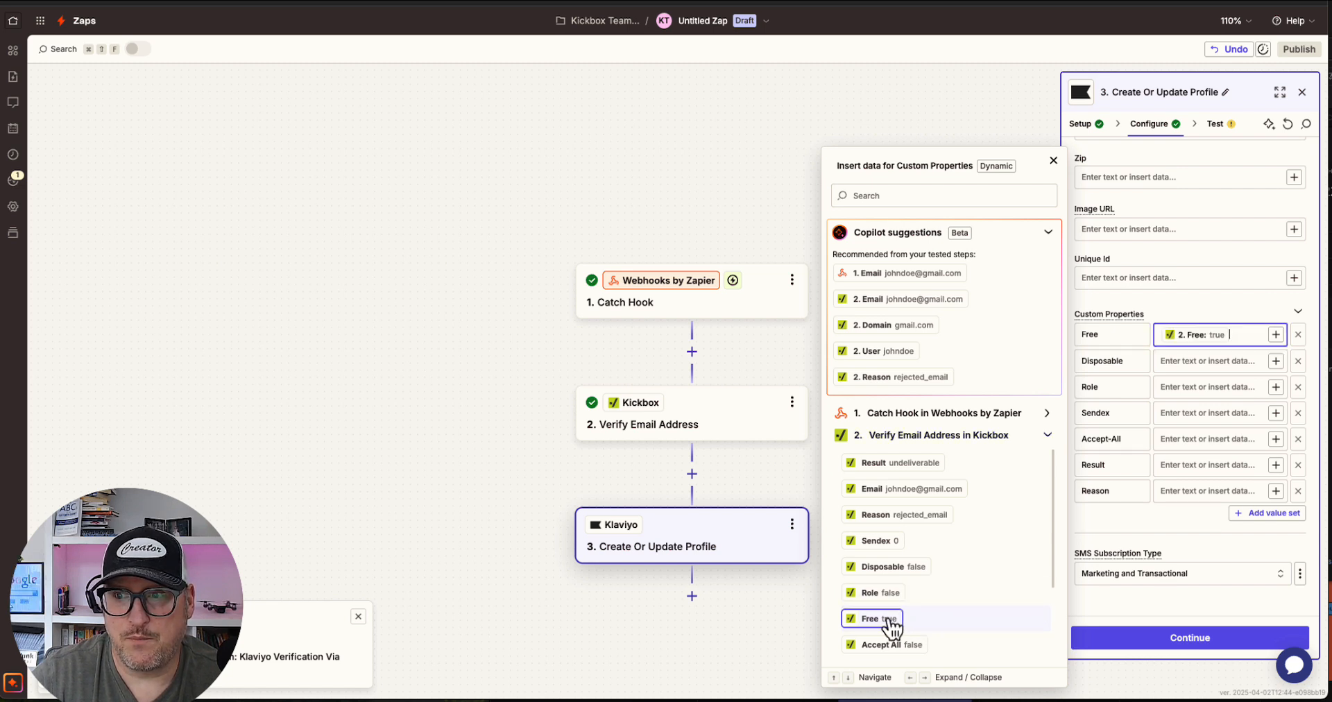
click(1275, 361)
click(932, 639)
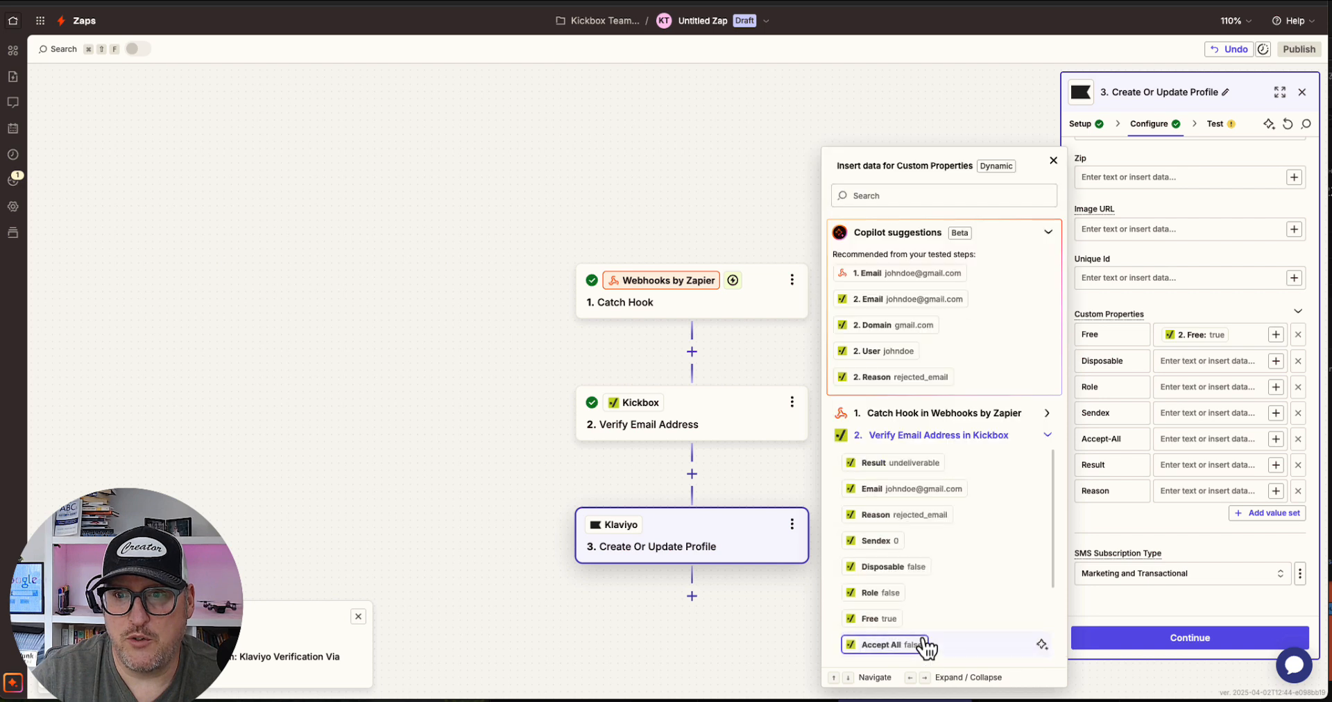
click(891, 566)
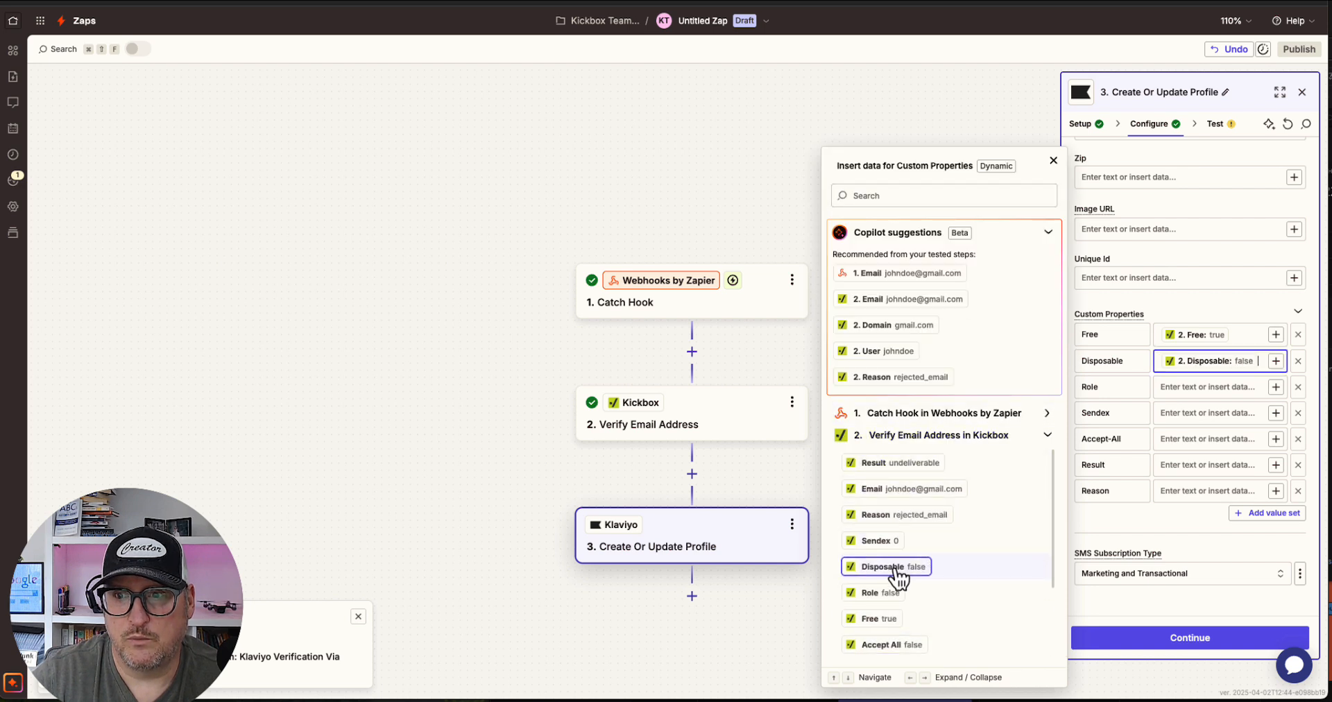
Map the Role and Sendex custom properties to Kickbox's Role and Sendex outputs
click(1237, 386)
click(1275, 387)
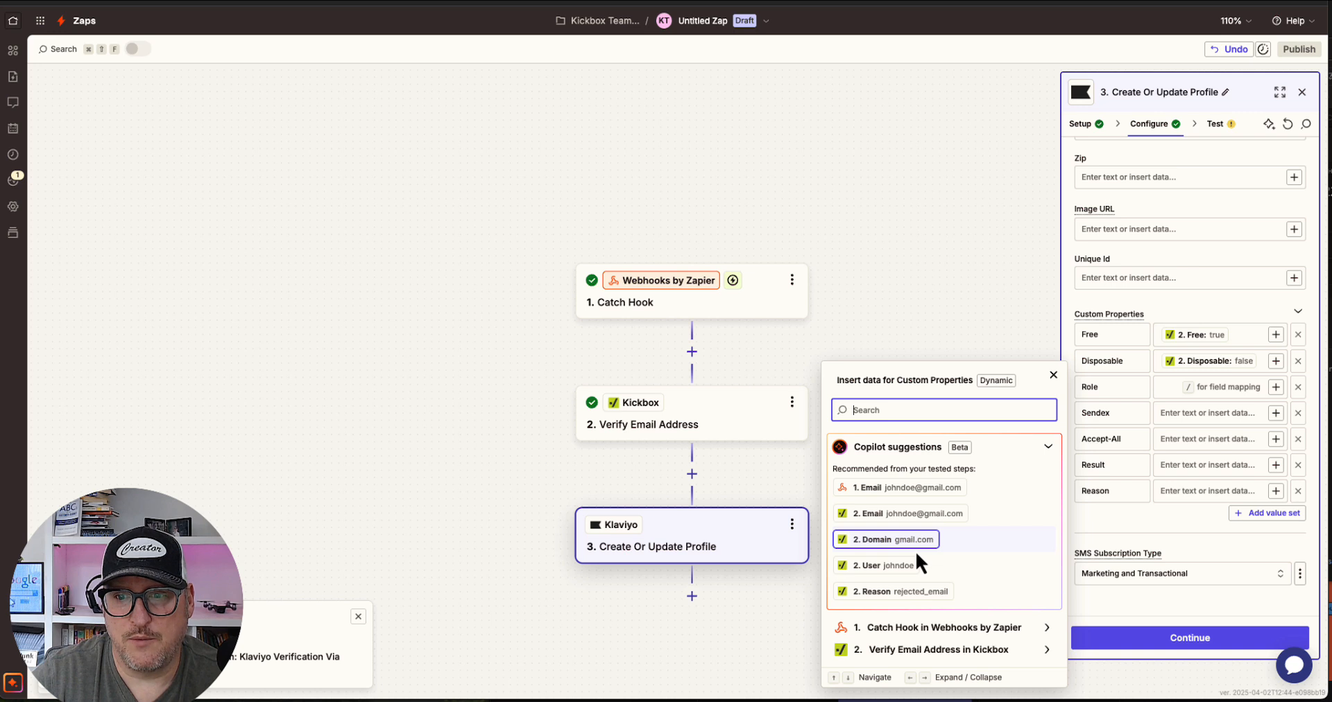
click(926, 649)
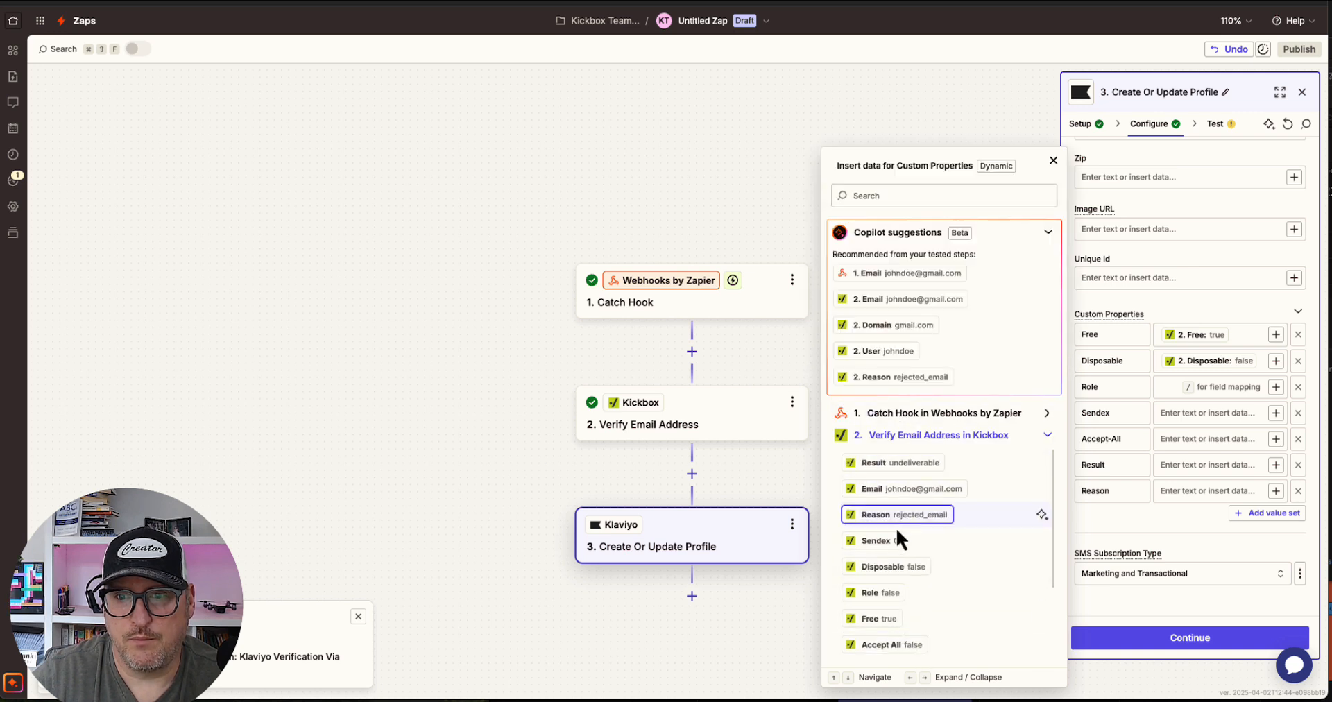
click(893, 593)
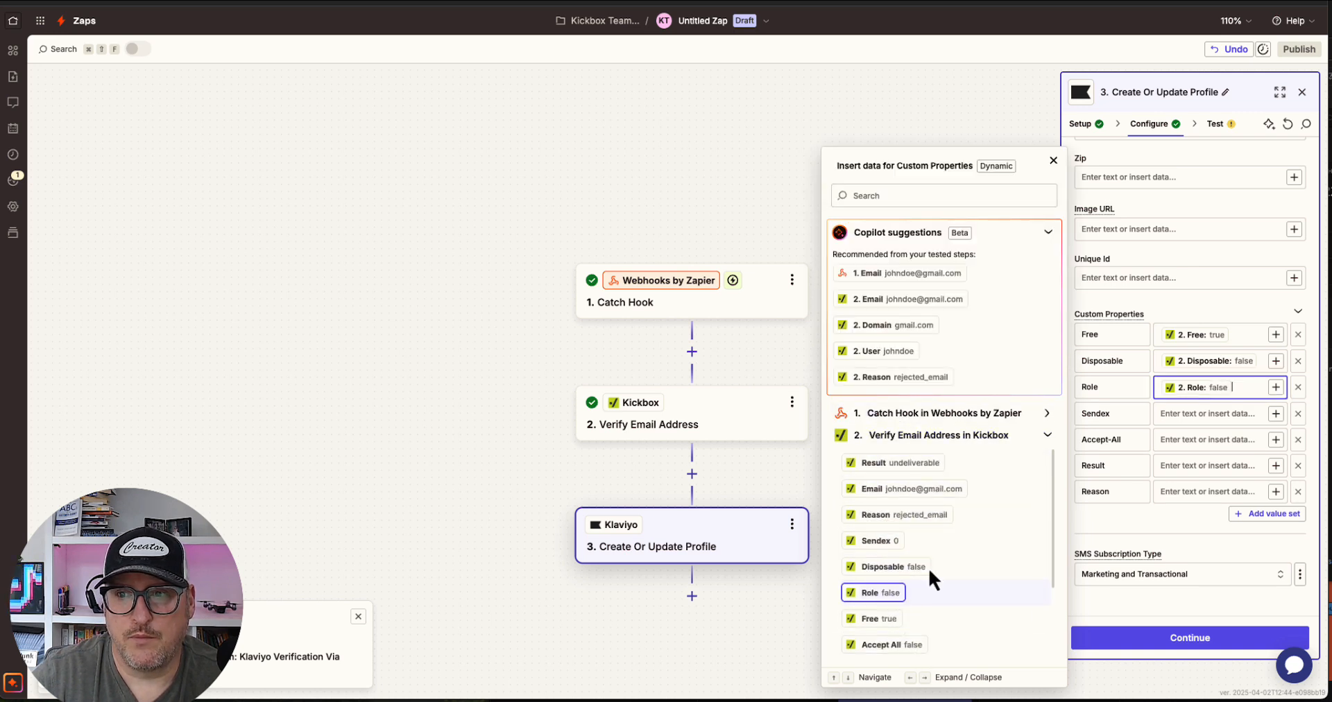
click(1249, 414)
click(878, 540)
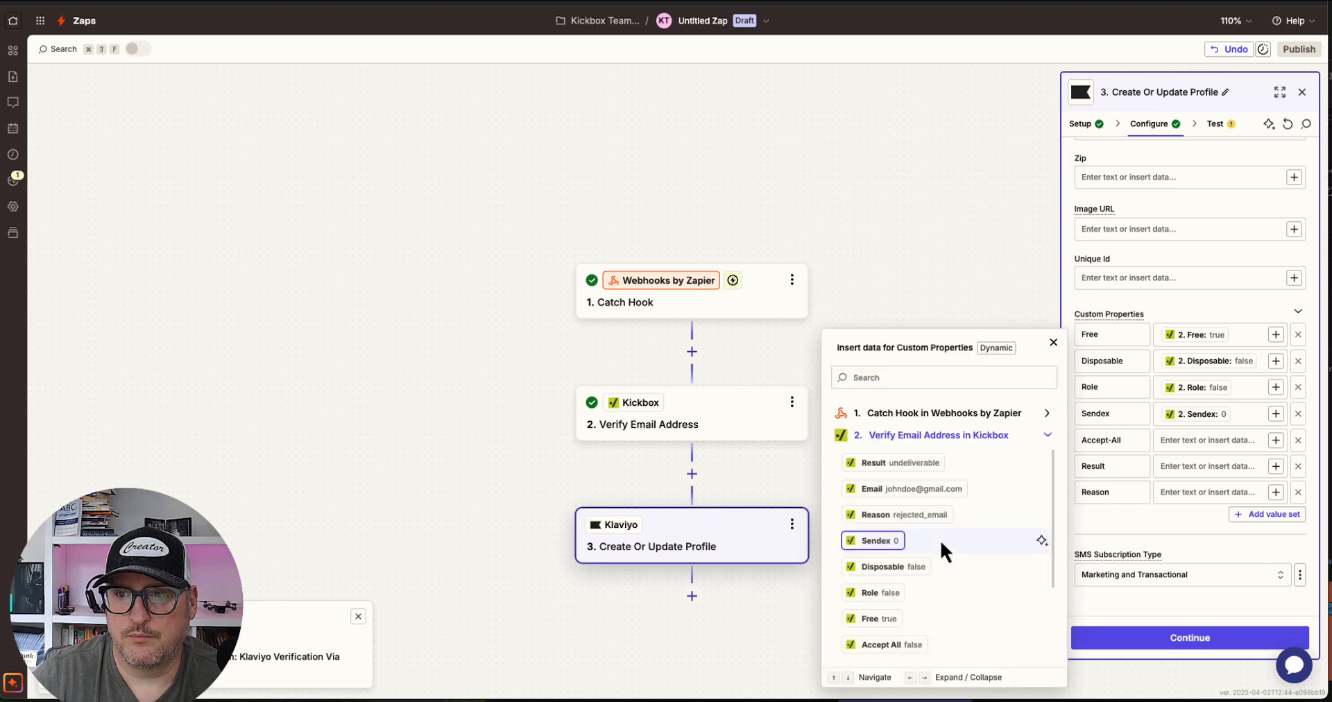
Map the Accept-All, Result and Reason custom properties to the matching Kickbox outputs
click(892, 645)
click(1224, 467)
click(911, 565)
click(902, 462)
click(1243, 506)
click(904, 605)
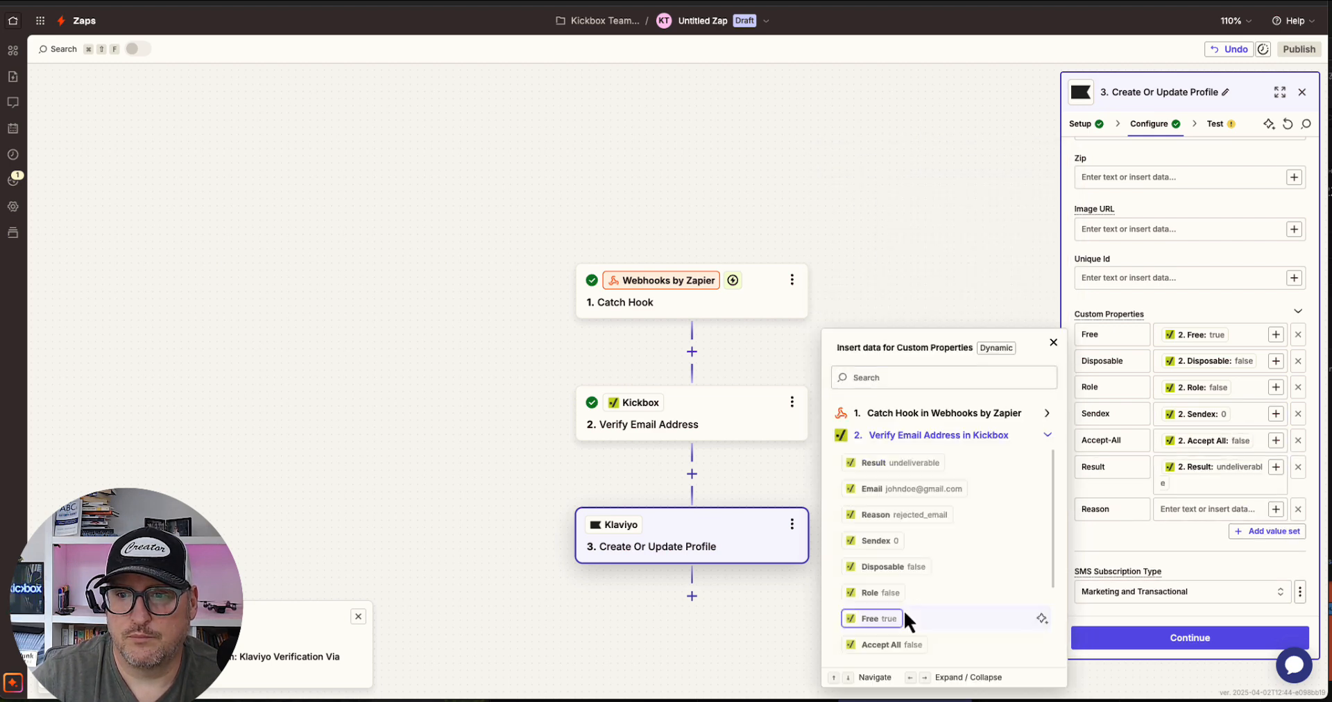
click(1004, 512)
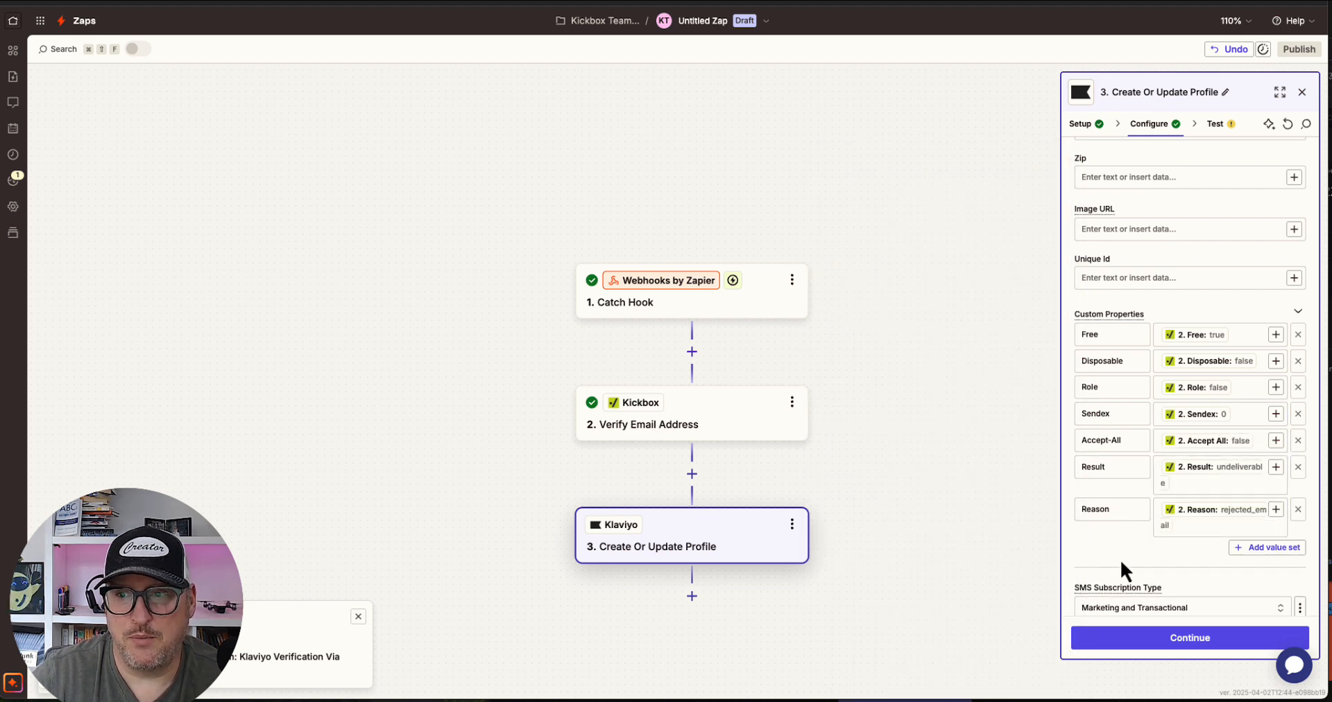
Continue to the test and run the Klaviyo step
scroll(1121, 559, down, 1)
click(1172, 638)
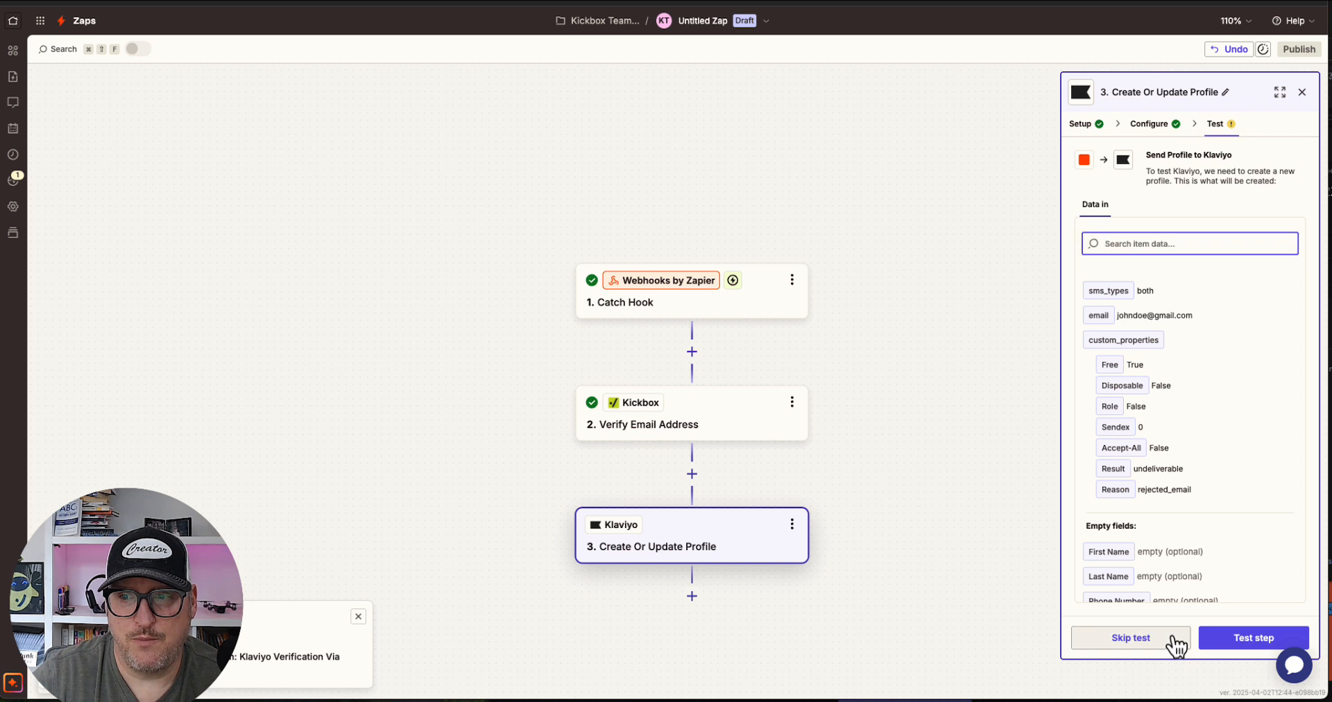
click(1253, 642)
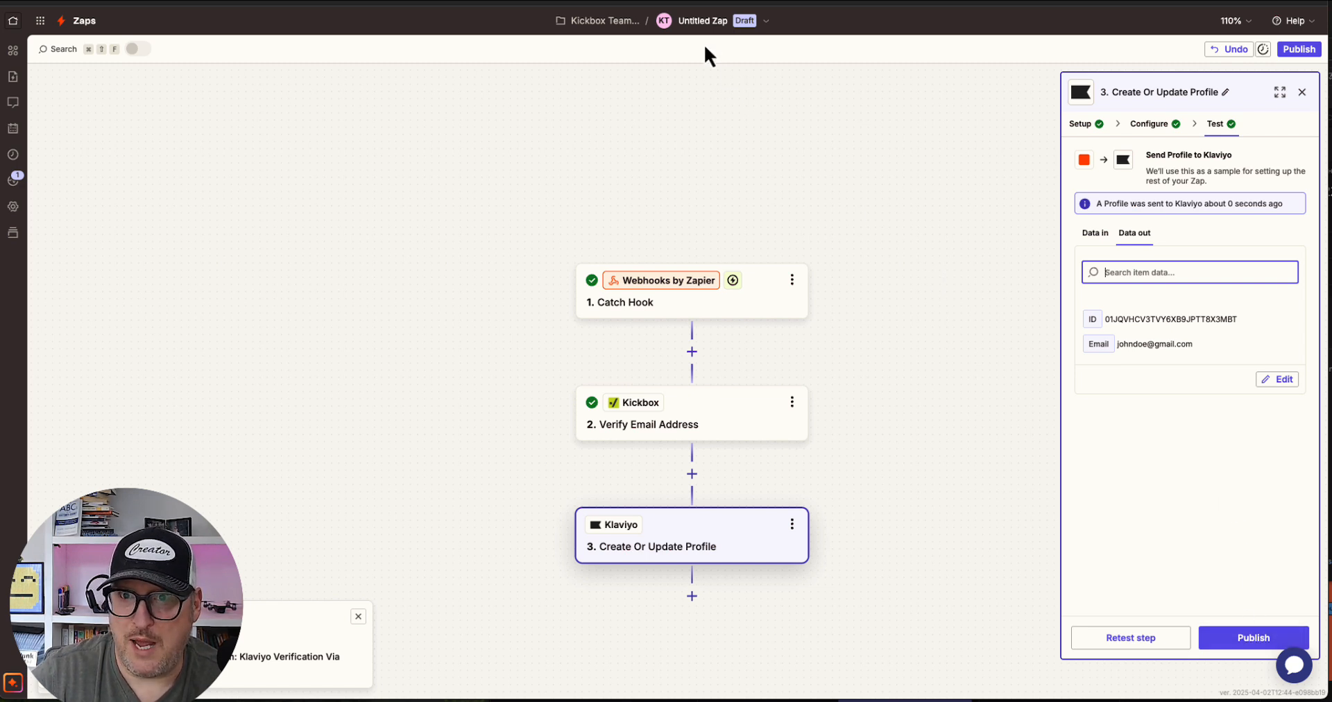
Rename the Zap to Klaviyo Verification and publish it
click(699, 23)
click(671, 60)
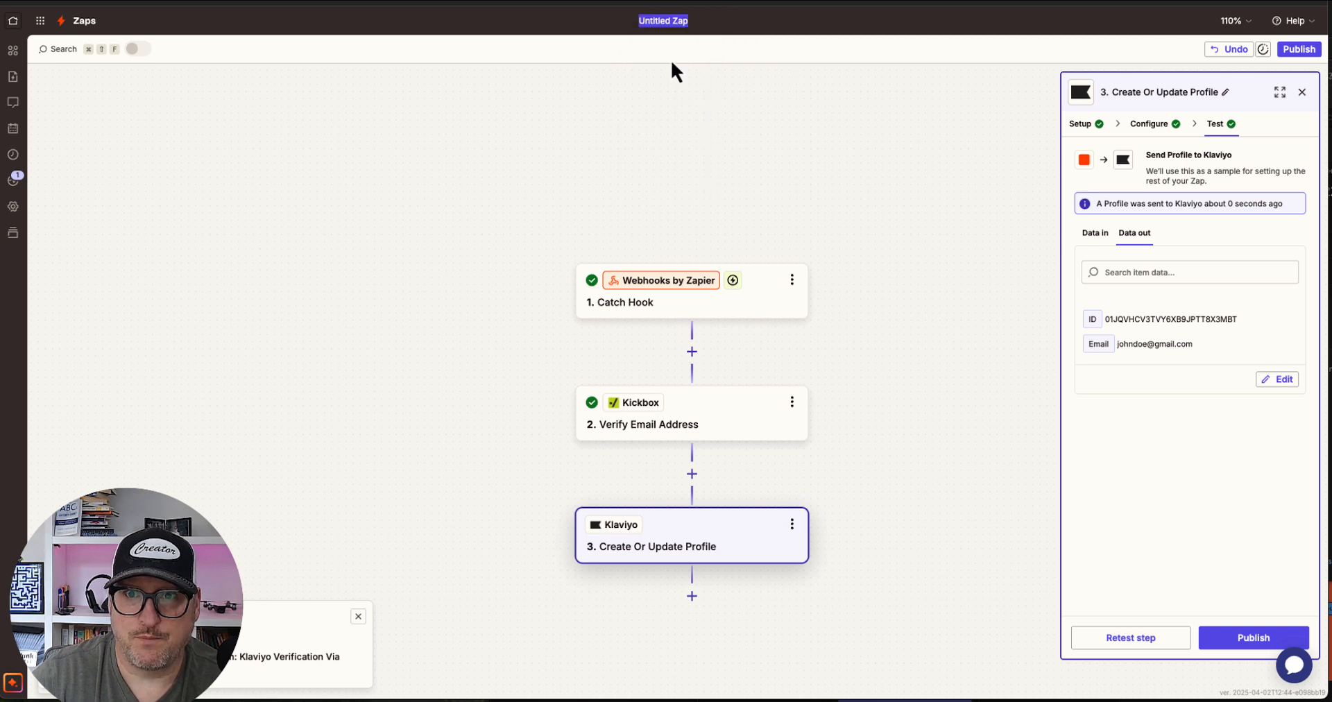
text(Klaviyo Verification)
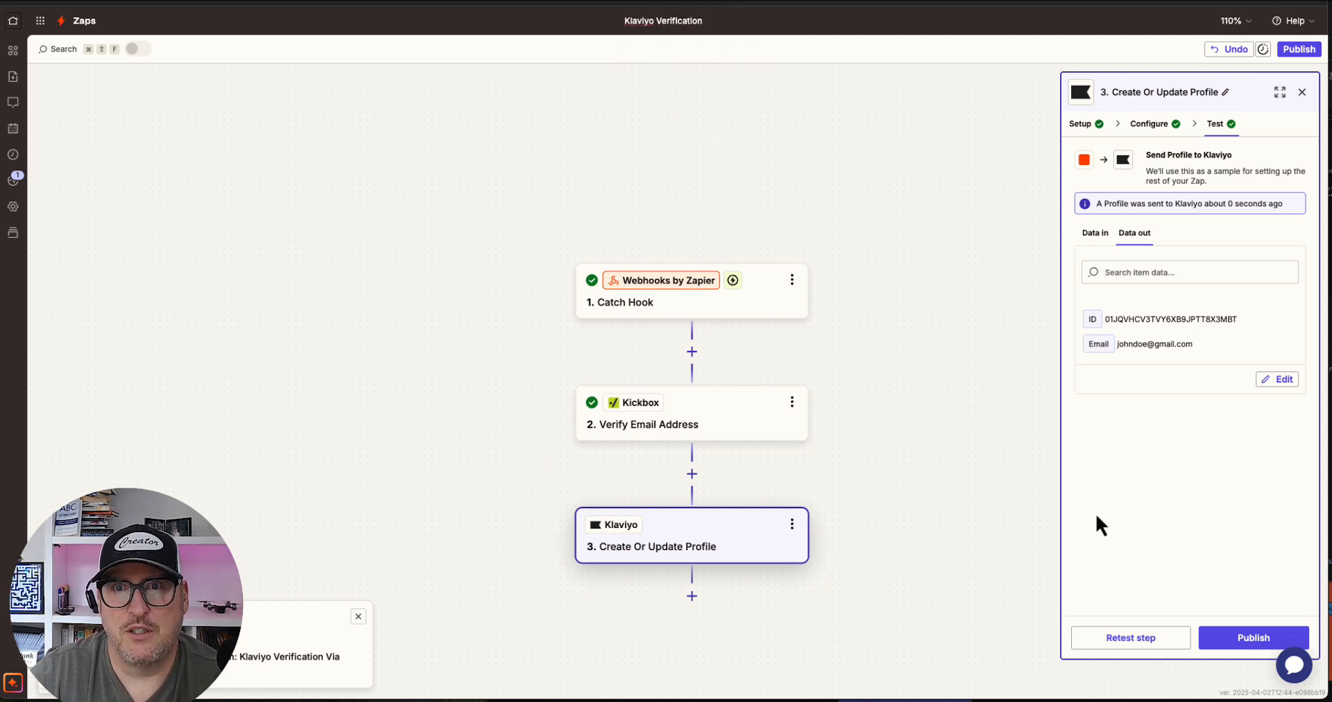
click(1246, 638)
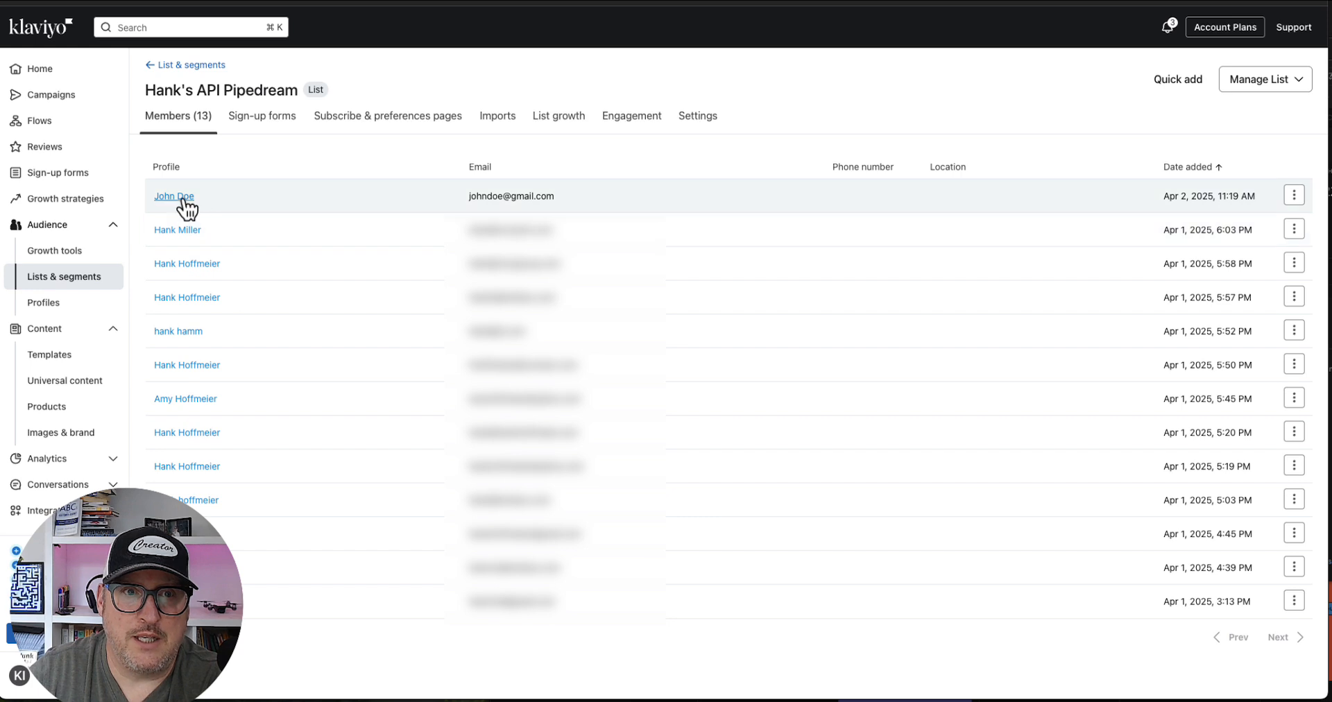
Switch to Klaviyo and open the newly added test profile in the list
click(184, 197)
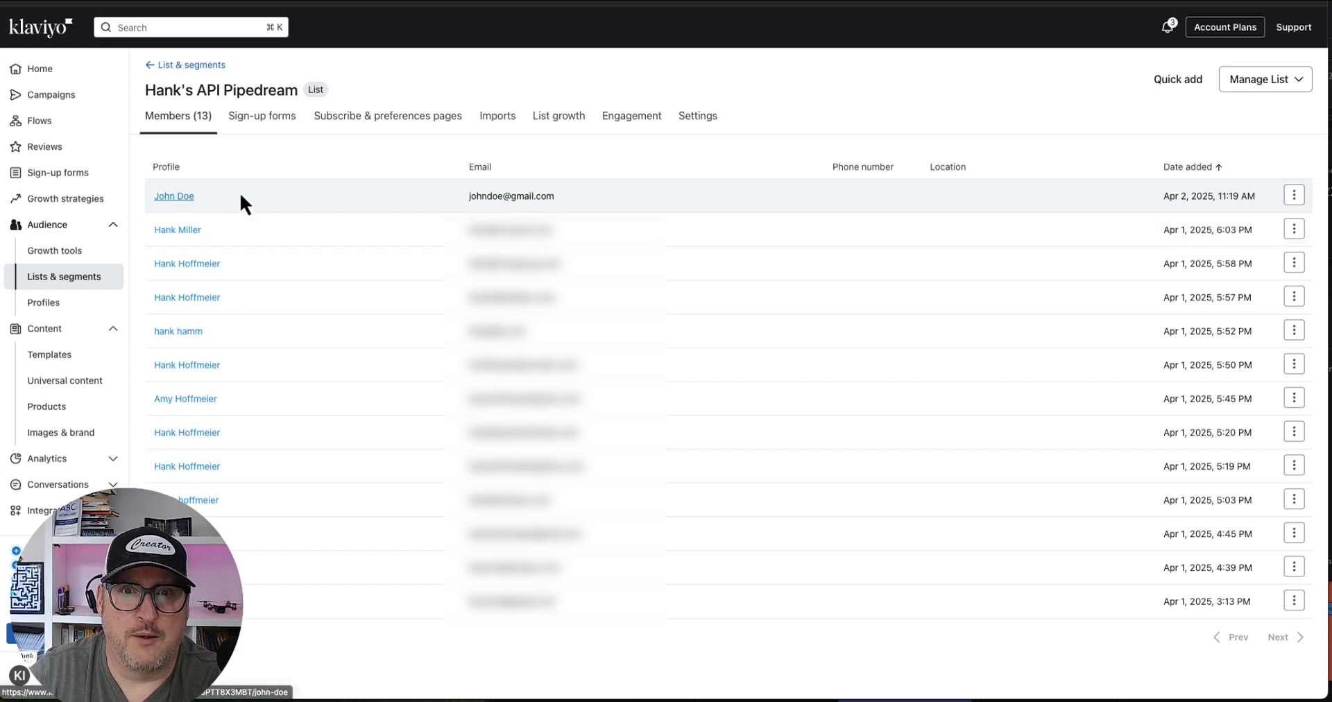